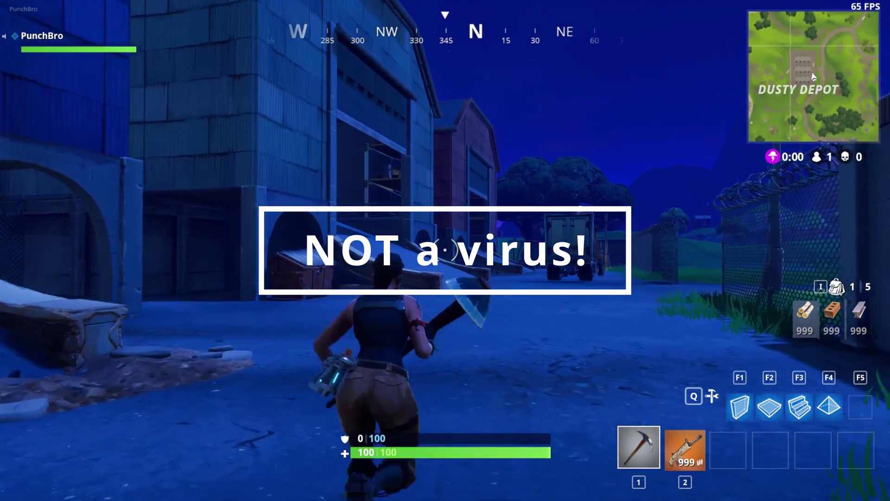
{"action": "key", "text": "F3"}
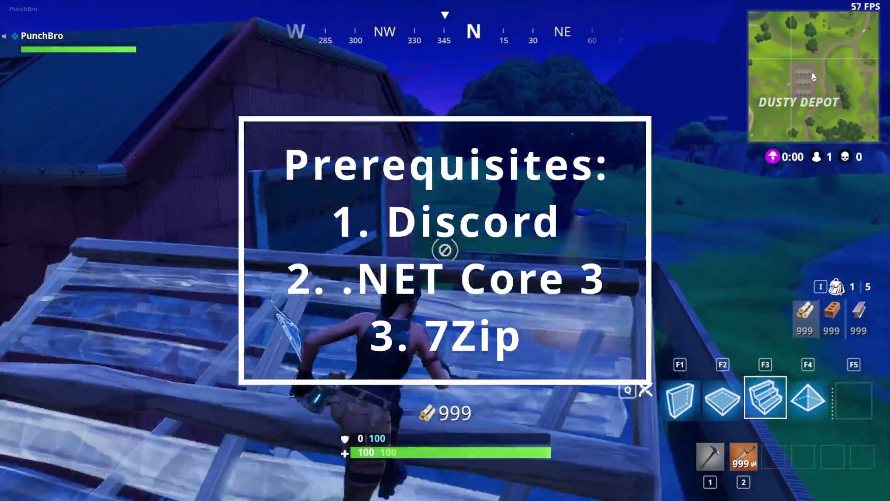
{"action": "key", "text": "1"}
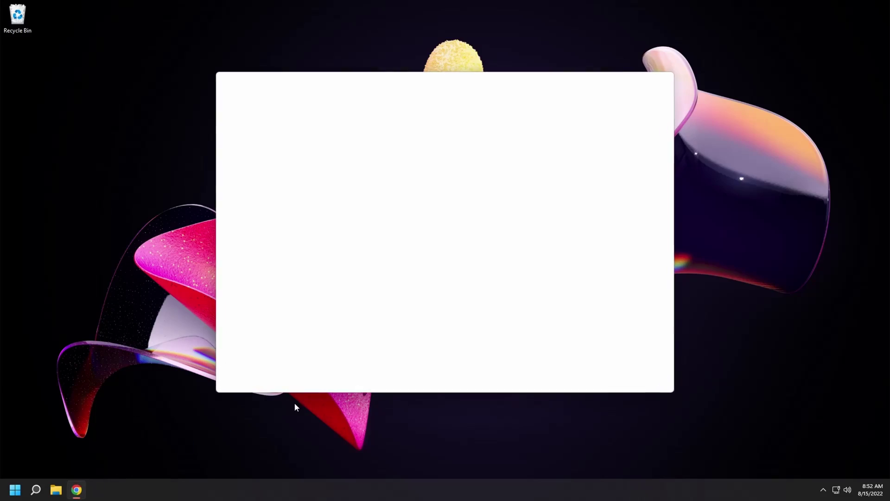
Search the web for 7zip and download the 64-bit Windows x64 .exe installer from the 7-Zip download page.
{"action": "type", "text": "7zip"}
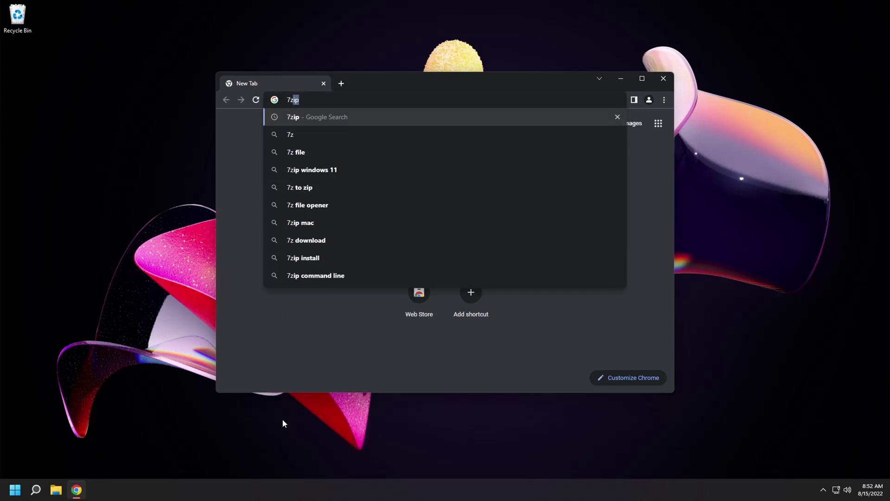
{"action": "key", "text": "Return"}
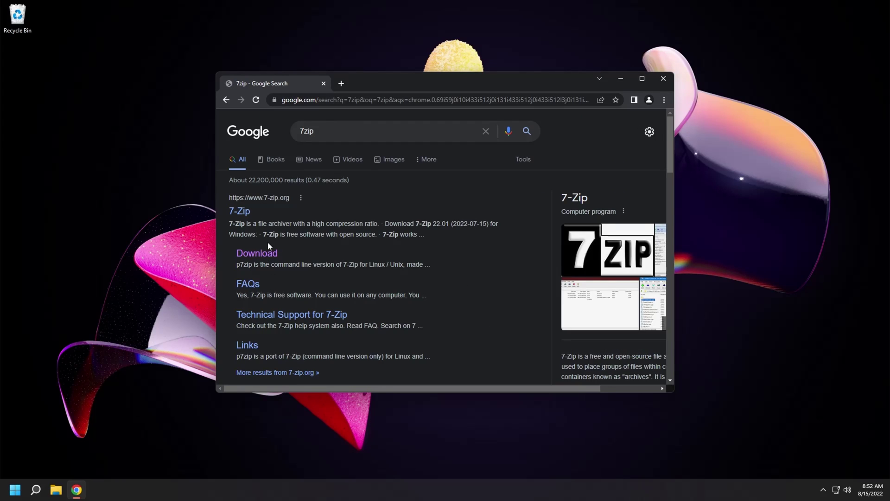
{"action": "left_click", "coordinate": [267, 256]}
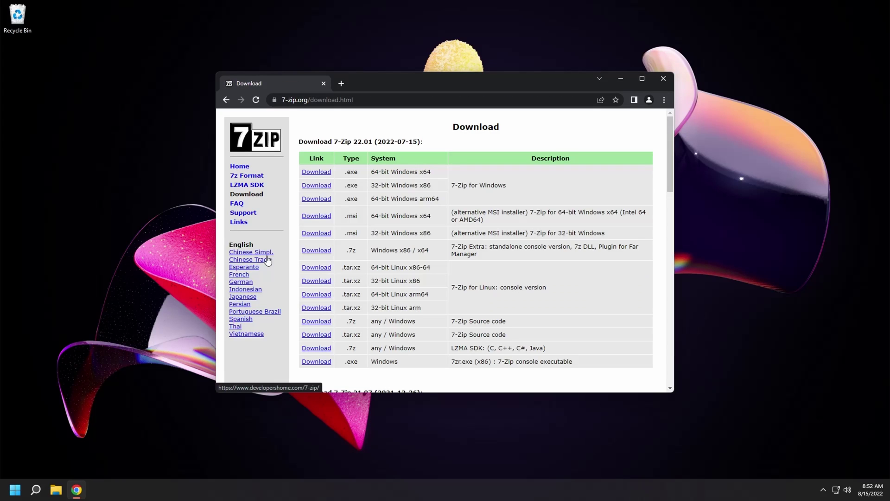
{"action": "left_click", "coordinate": [325, 174]}
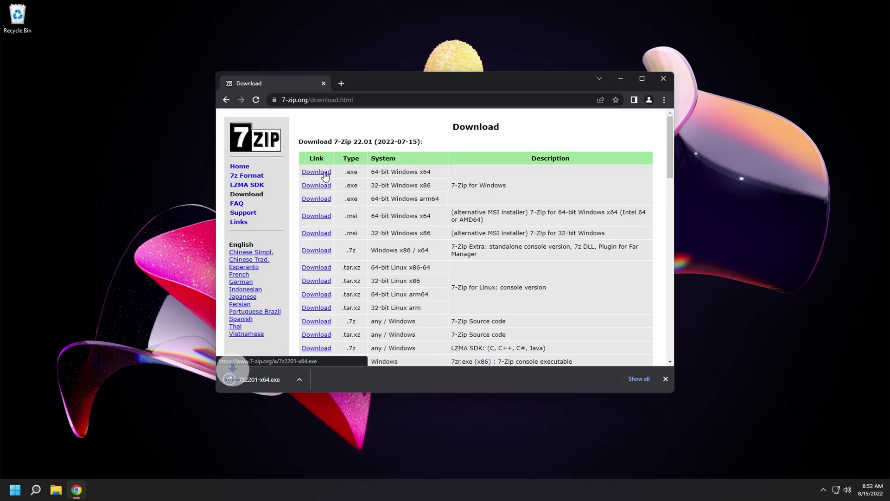
Run the 7z2201-x64.exe installer with administrator approval, install 7-Zip into the default folder, and close the setup and browser.
{"action": "left_click", "coordinate": [271, 379]}
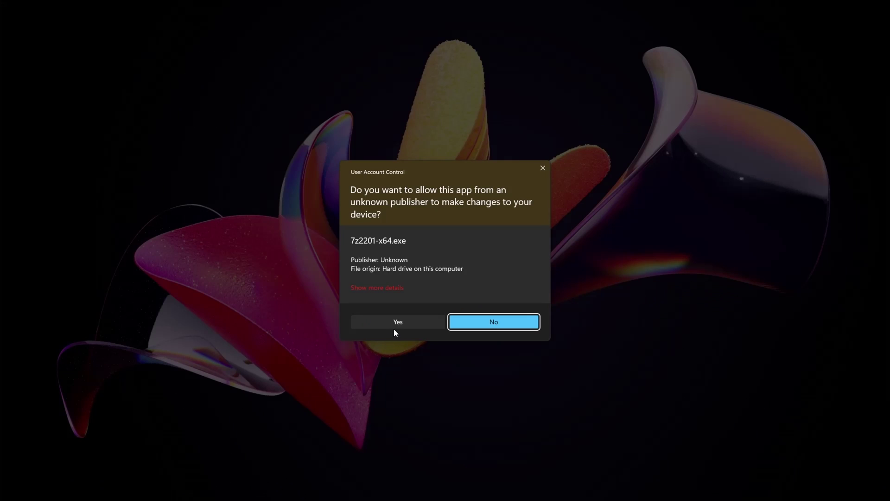
{"action": "left_click", "coordinate": [394, 327]}
{"action": "left_click", "coordinate": [434, 271]}
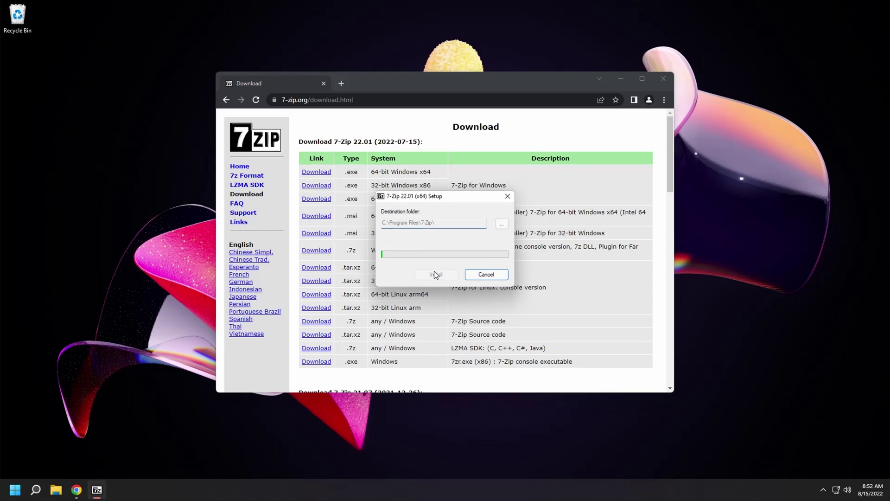
{"action": "left_click", "coordinate": [435, 275]}
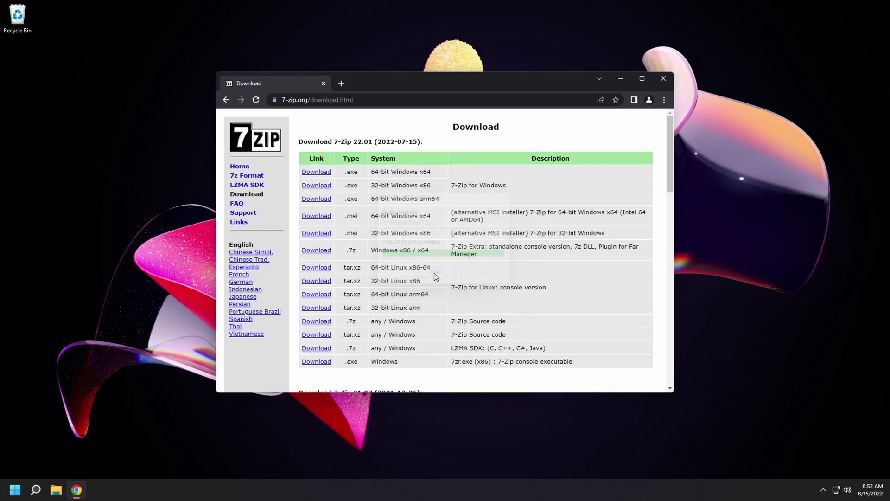
{"action": "left_click", "coordinate": [665, 77]}
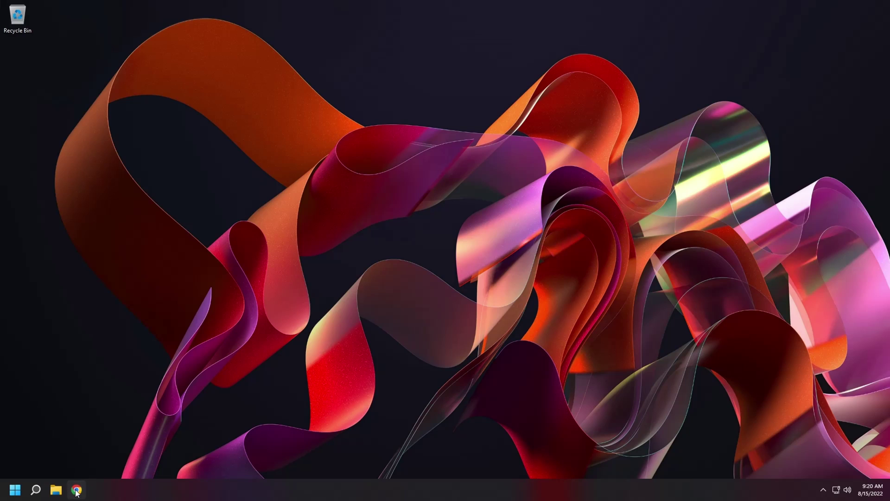
Search for discord in Chrome, download DiscordSetup.exe for Windows from the official download page, and run it.
{"action": "left_click", "coordinate": [77, 491]}
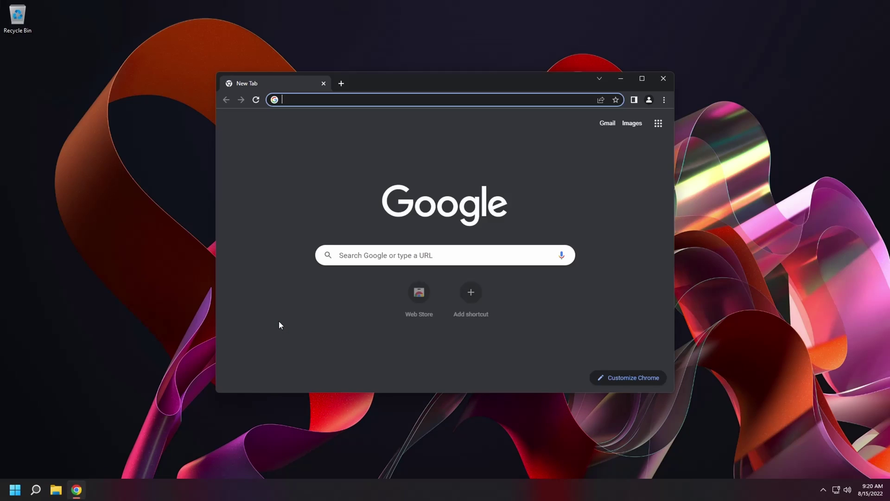
{"action": "type", "text": "discord"}
{"action": "key", "text": "Return"}
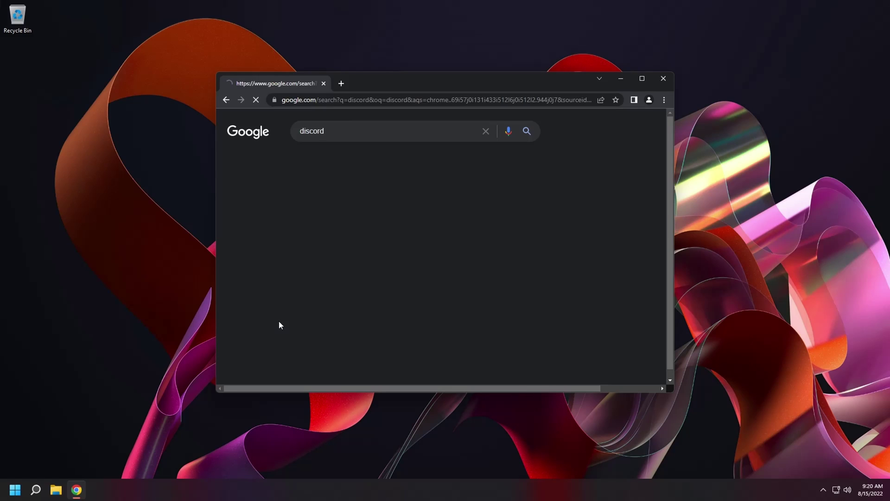
{"action": "left_click", "coordinate": [256, 252]}
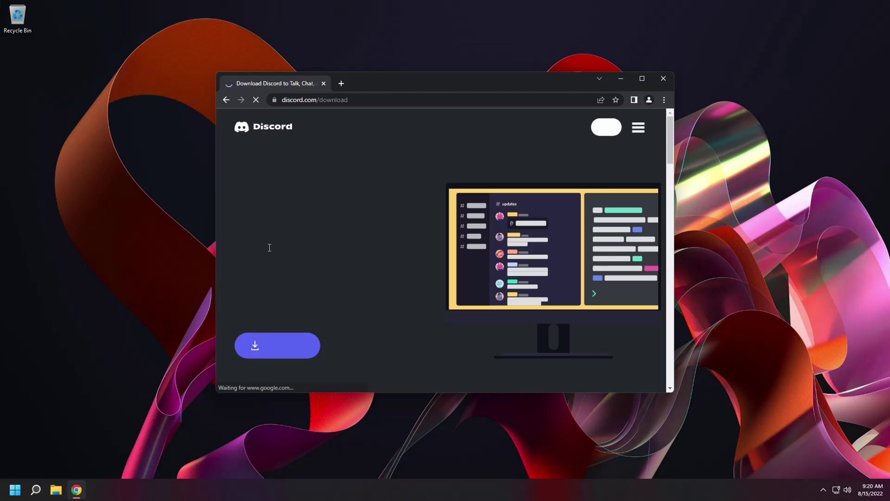
{"action": "left_click", "coordinate": [291, 374]}
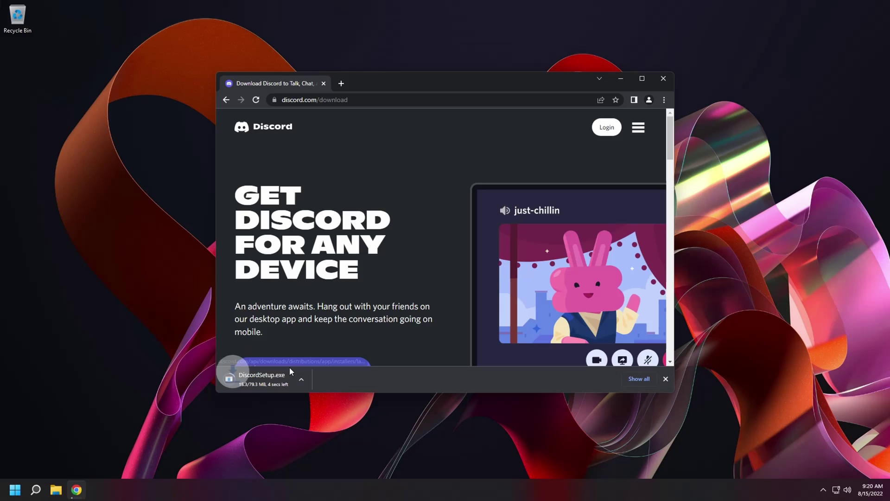
{"action": "left_click", "coordinate": [265, 374]}
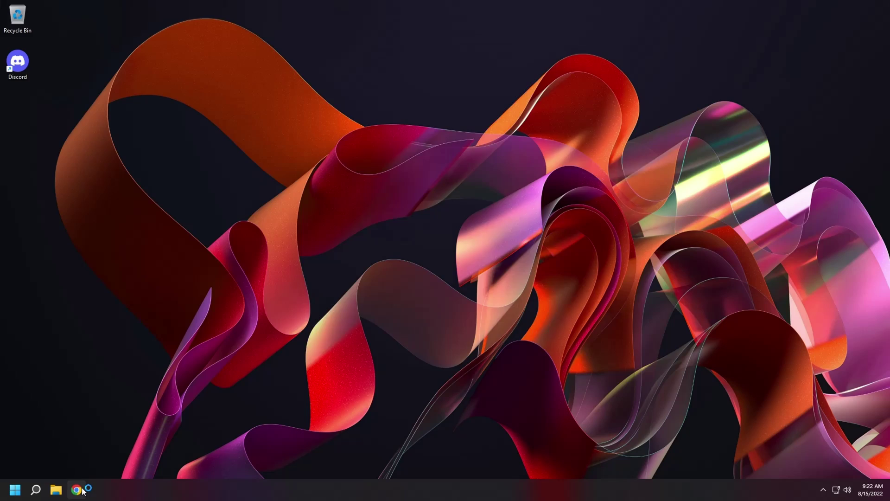
Search for rift discord in Chrome and accept the invite to join the Rift server in Discord.
{"action": "left_click", "coordinate": [82, 491]}
{"action": "type", "text": "rift discord"}
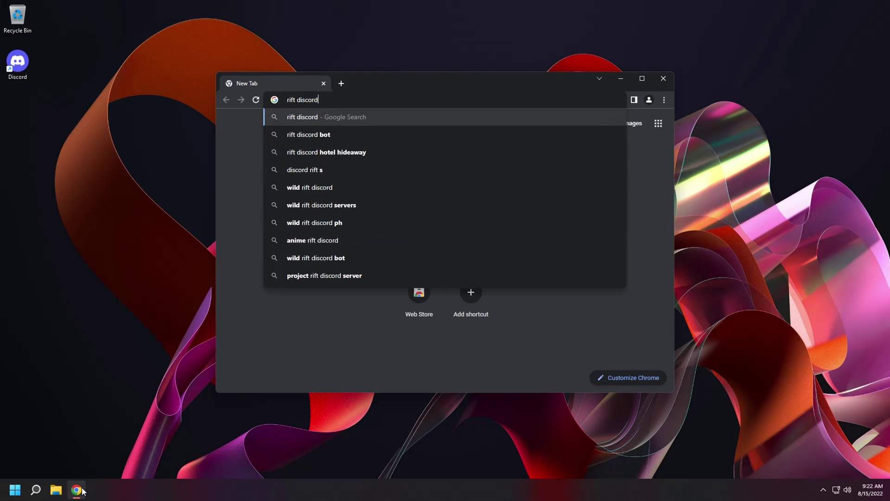
{"action": "key", "text": "Return"}
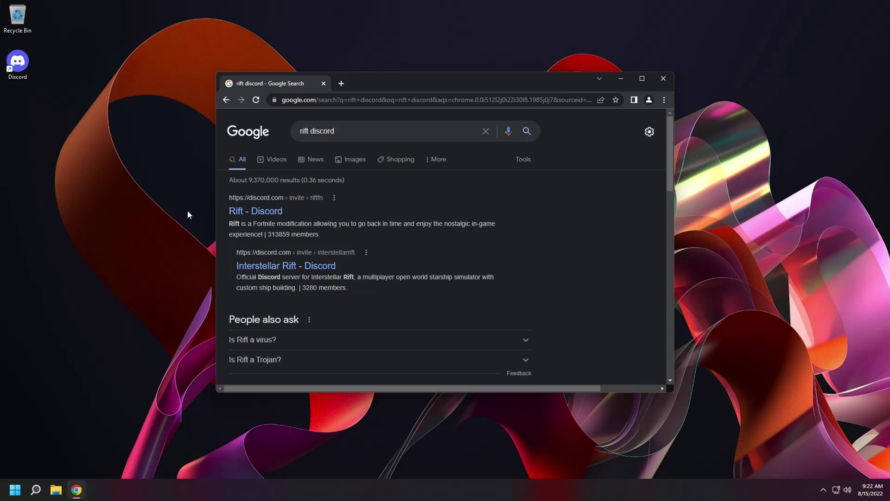
{"action": "left_click", "coordinate": [250, 212]}
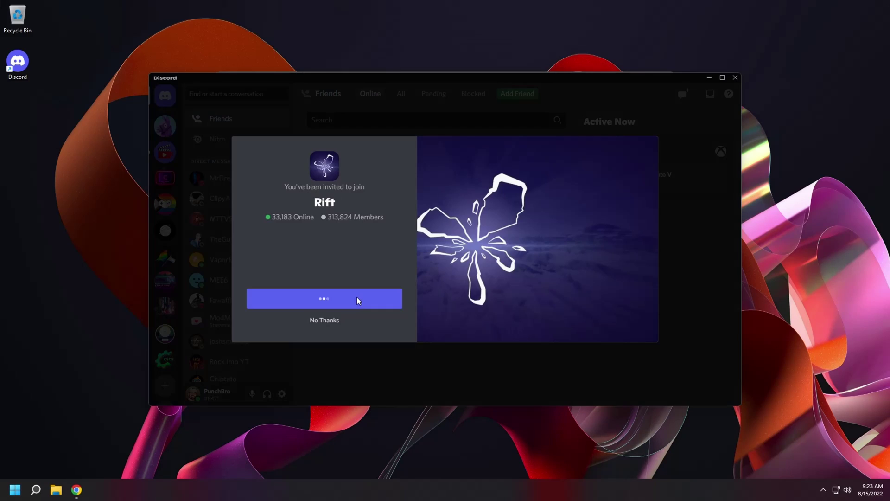
{"action": "left_click", "coordinate": [357, 296]}
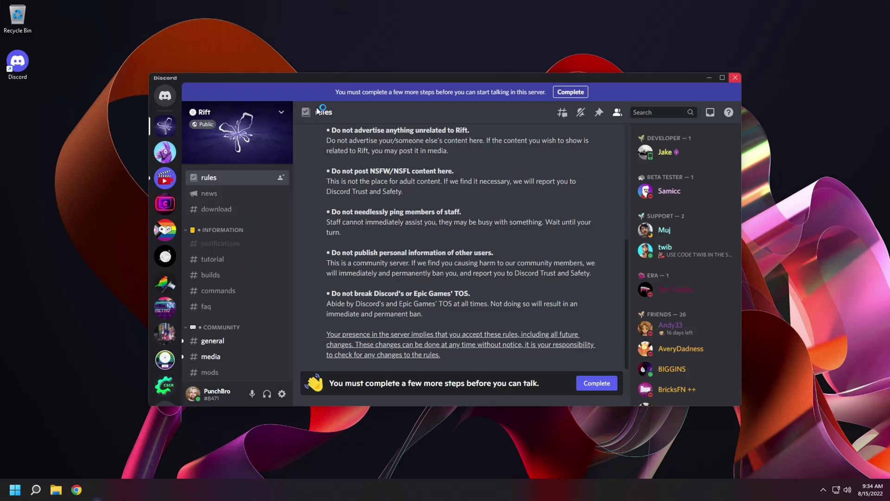
Download the .NET Core 3.1 SDK (v3.1.411) Windows x64 installer from the link in the Rift server's download channel.
{"action": "left_click", "coordinate": [242, 212]}
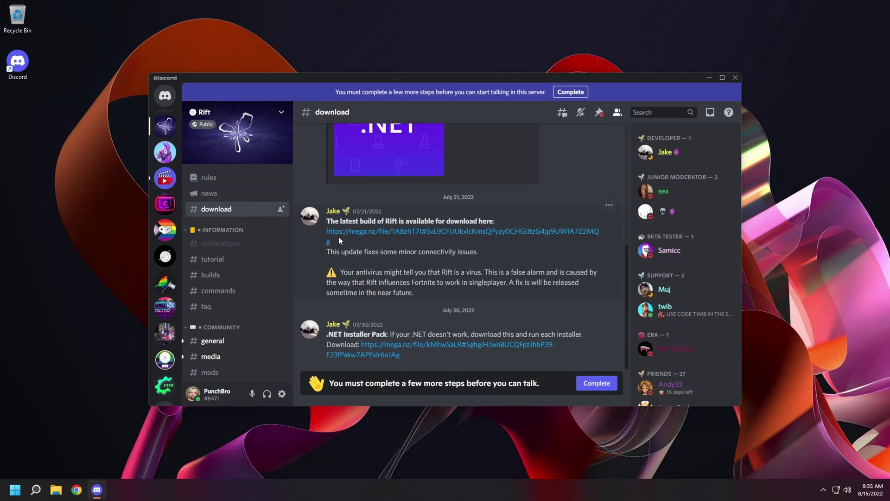
{"action": "scroll", "coordinate": [340, 239], "scroll_direction": "up", "scroll_amount": 5}
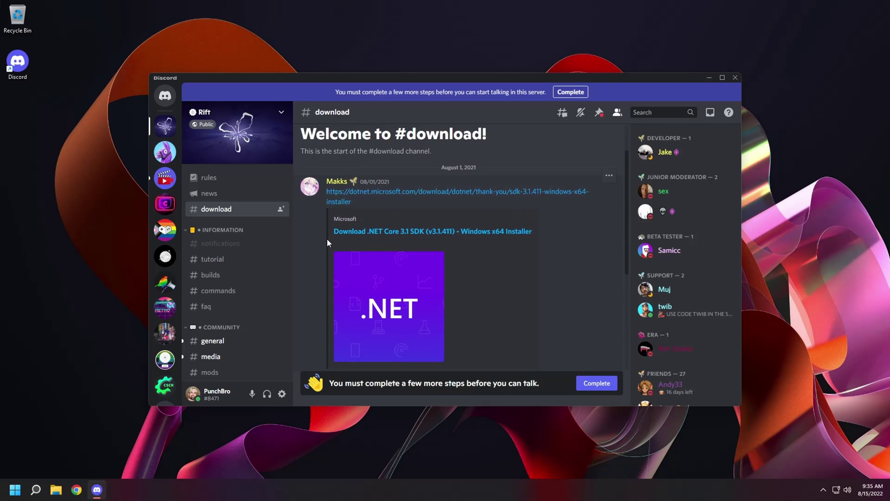
{"action": "left_click", "coordinate": [378, 232]}
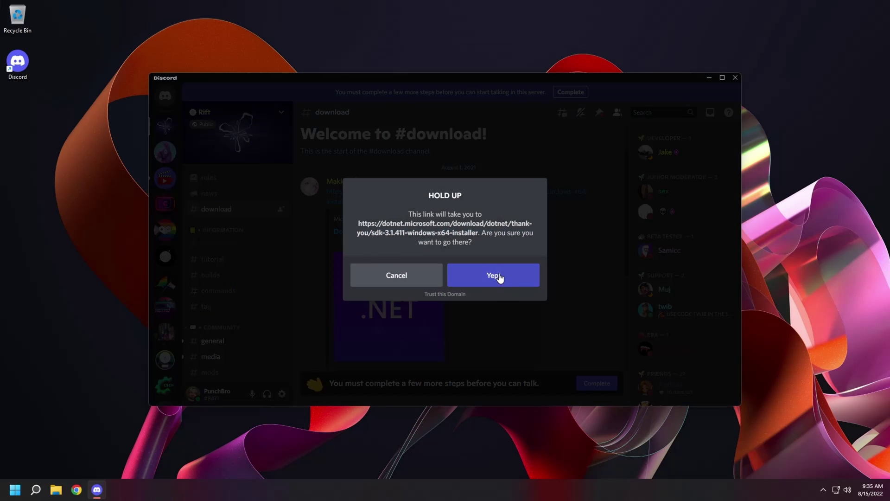
{"action": "left_click", "coordinate": [499, 277]}
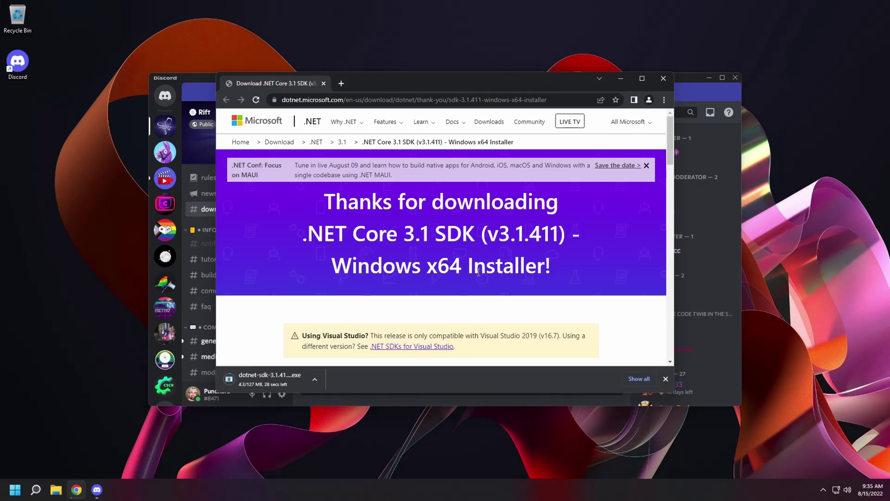
Run the downloaded .NET Core SDK 3.1.411 installer with administrator approval, complete the installation, and close the installer.
{"action": "left_click", "coordinate": [252, 375]}
{"action": "left_click", "coordinate": [513, 340]}
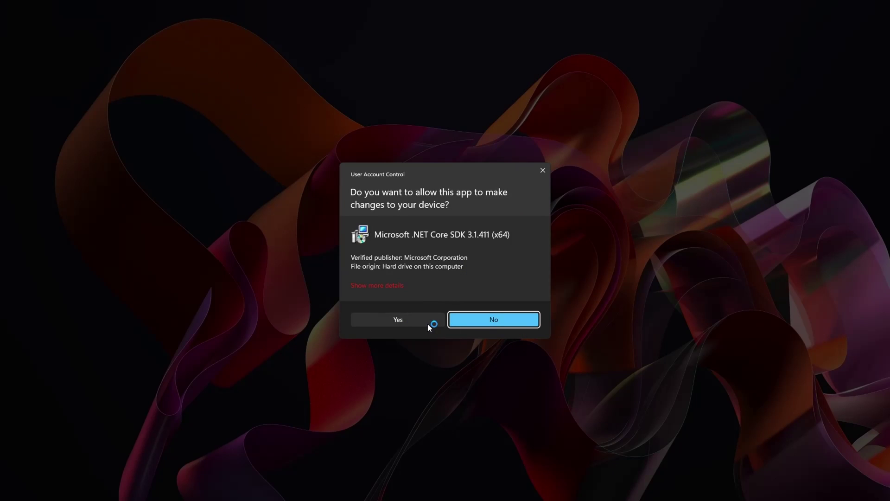
{"action": "left_click", "coordinate": [427, 323]}
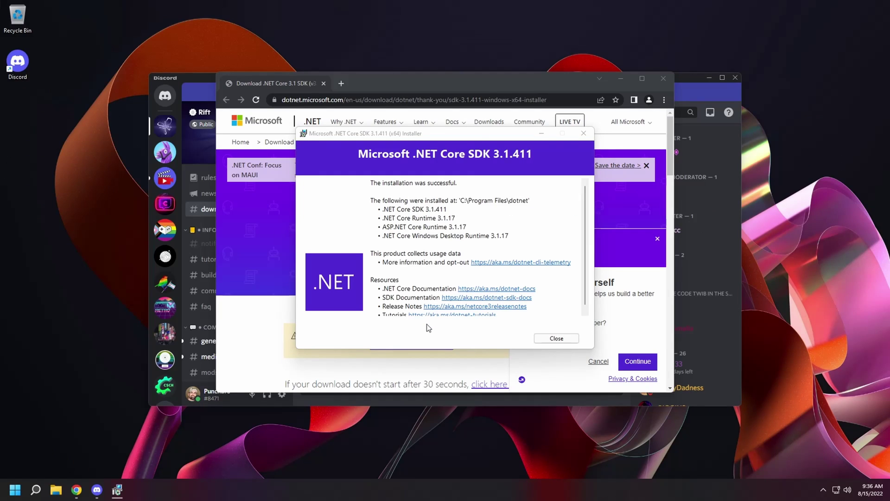
{"action": "scroll", "coordinate": [465, 308], "scroll_direction": "down", "scroll_amount": 1}
{"action": "left_click", "coordinate": [556, 338]}
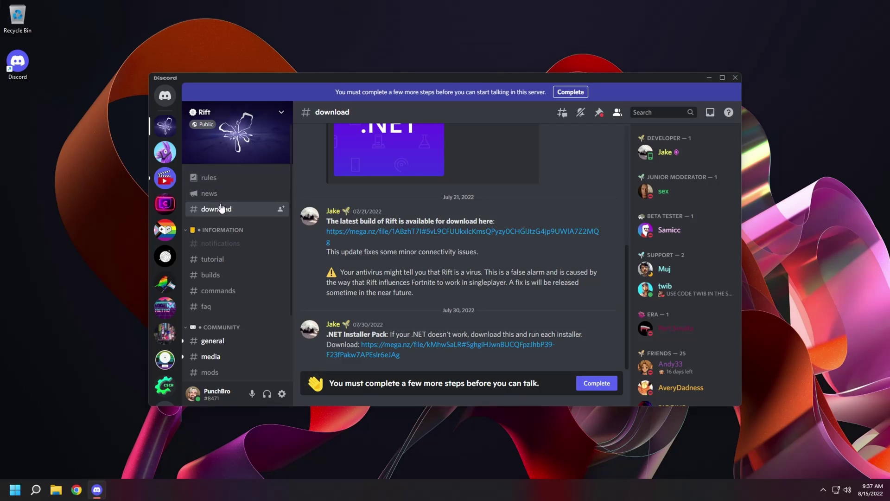
Download Rift-2.2.0.6.rar from the MEGA link for the latest Rift build in the Discord download channel.
{"action": "left_click", "coordinate": [379, 234]}
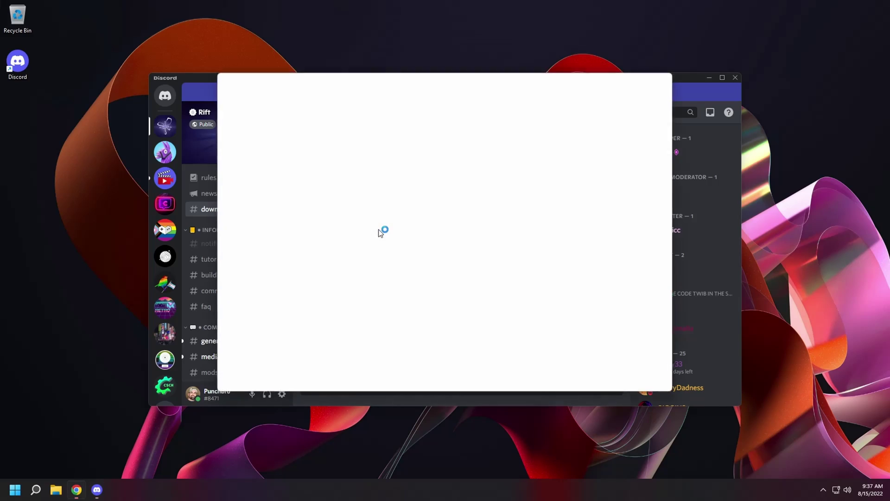
{"action": "left_click", "coordinate": [526, 323]}
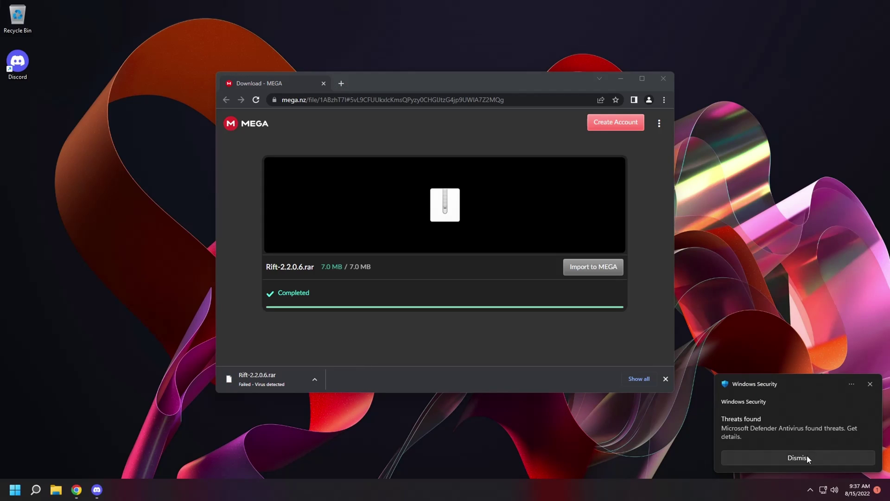
Switch to Windows Security and allow the blocked threat for Rift-2.2.0.6.rar from the protection history, approving the administrator requests.
{"action": "left_click", "coordinate": [806, 428]}
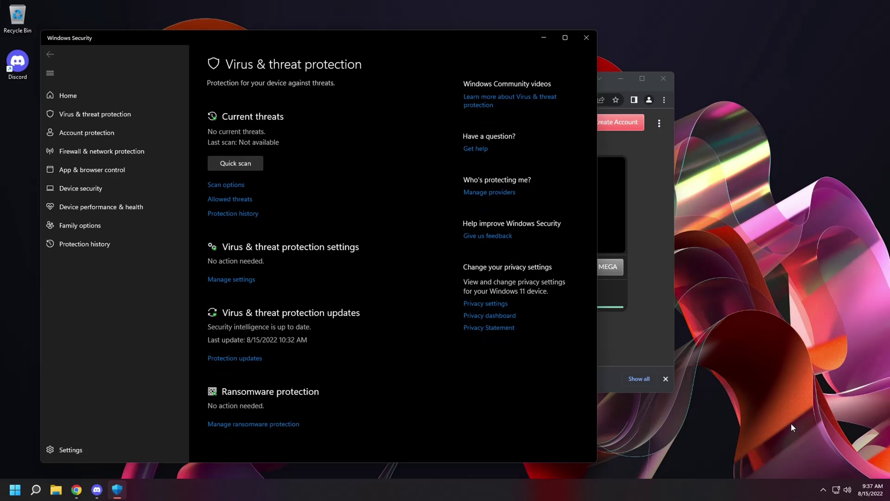
{"action": "left_click", "coordinate": [223, 215]}
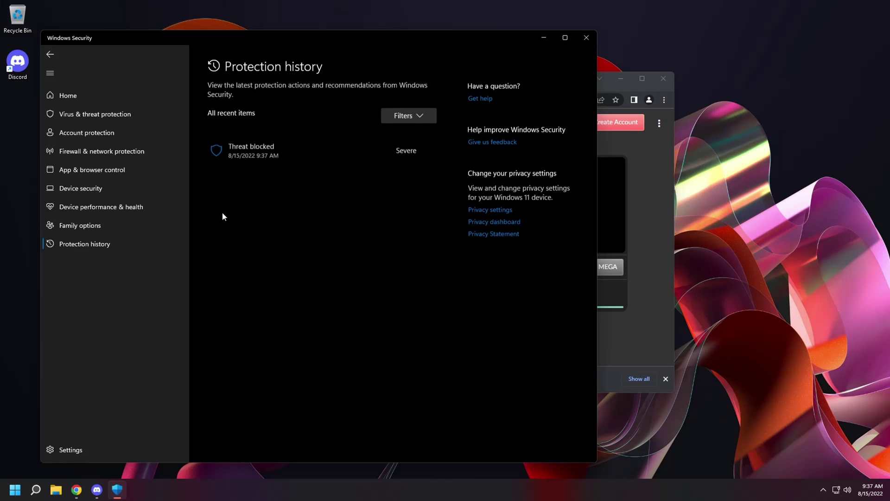
{"action": "left_click", "coordinate": [332, 145]}
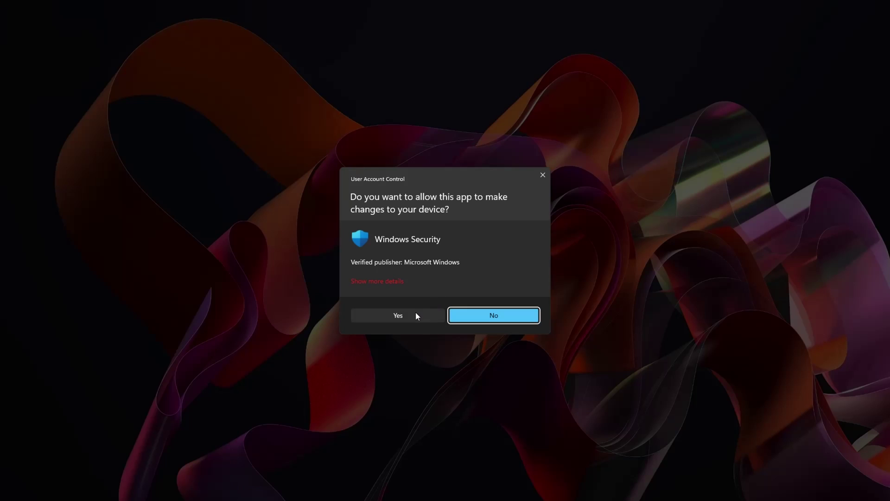
{"action": "left_click", "coordinate": [416, 315]}
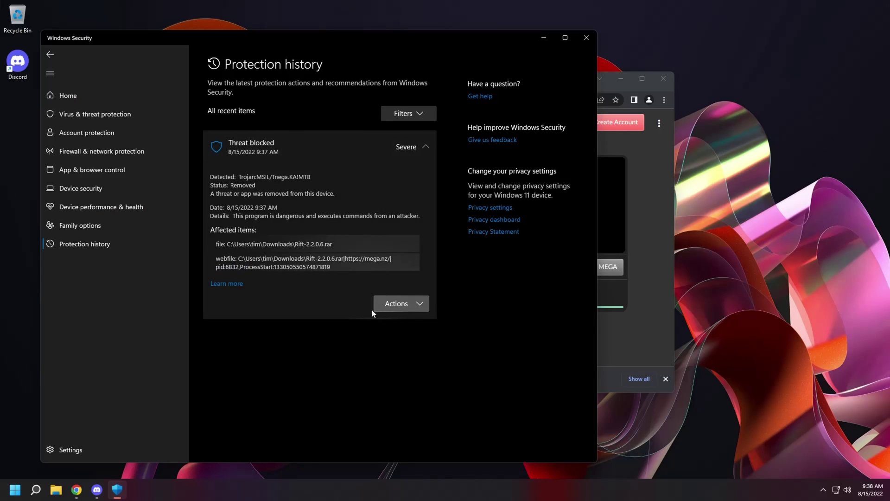
{"action": "left_click", "coordinate": [389, 304]}
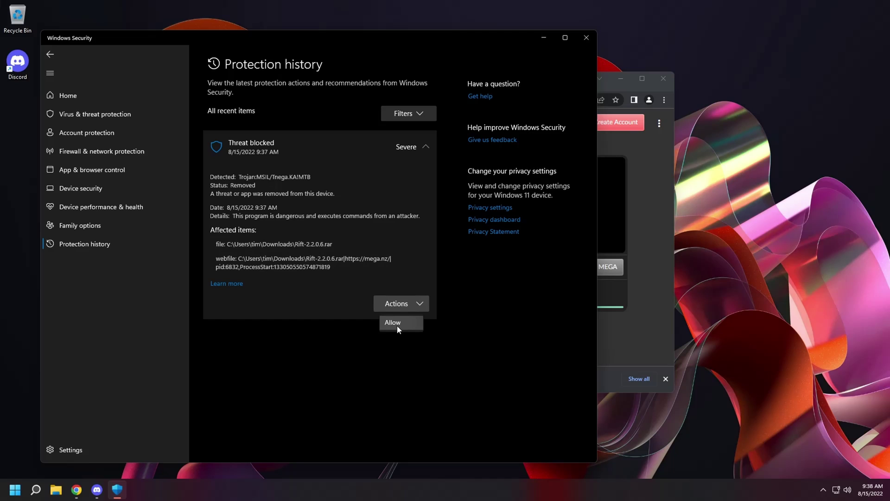
{"action": "left_click", "coordinate": [397, 323]}
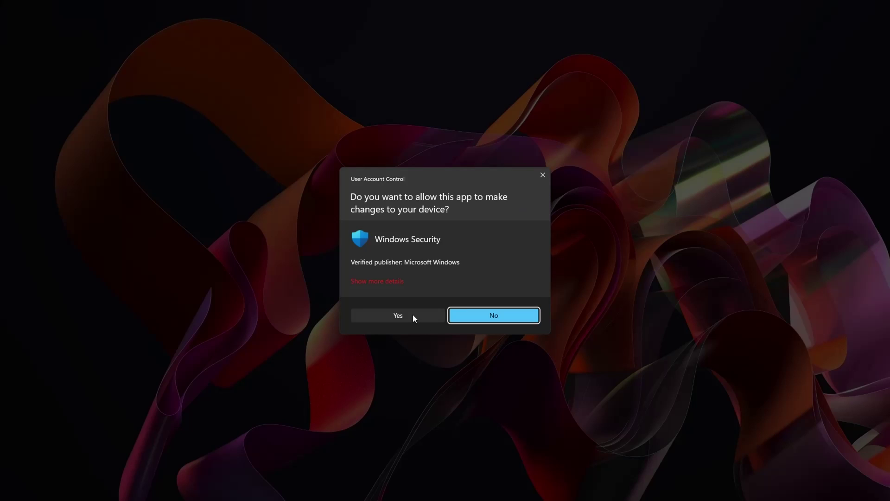
{"action": "left_click", "coordinate": [413, 315]}
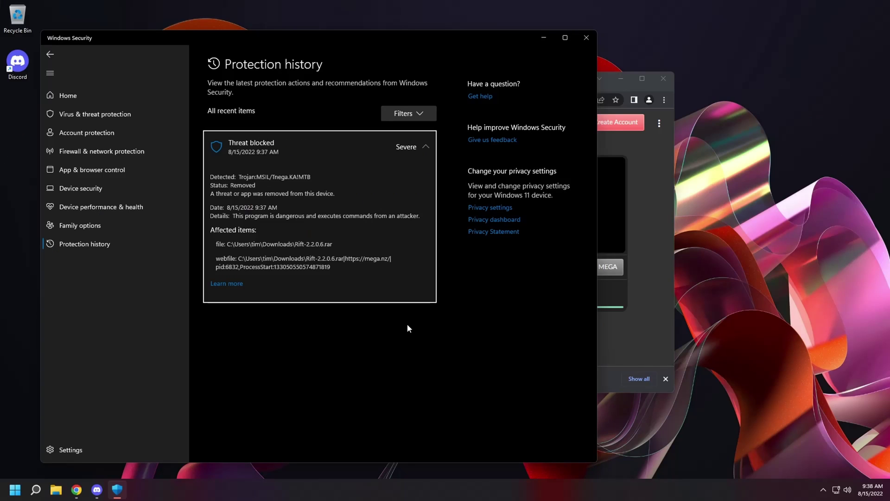
Close Windows Security, reload the MEGA page, and download Rift-2.2.0.6.rar again.
{"action": "left_click", "coordinate": [587, 39]}
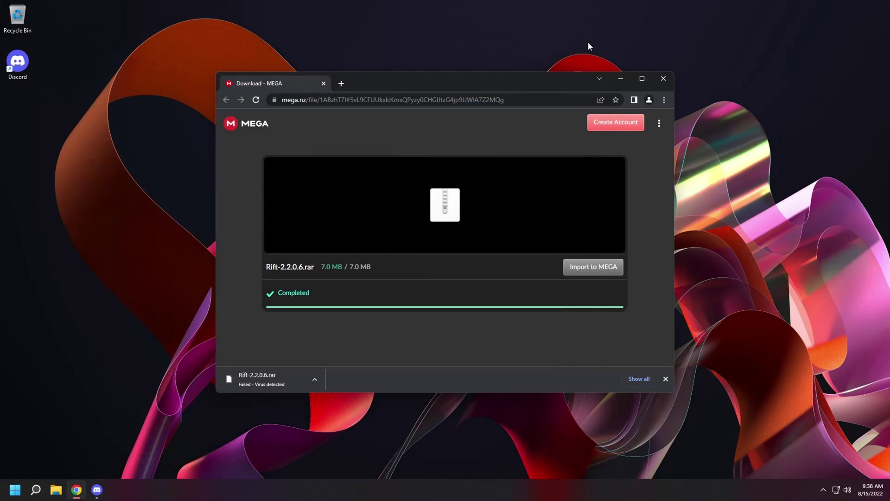
{"action": "left_click", "coordinate": [256, 101]}
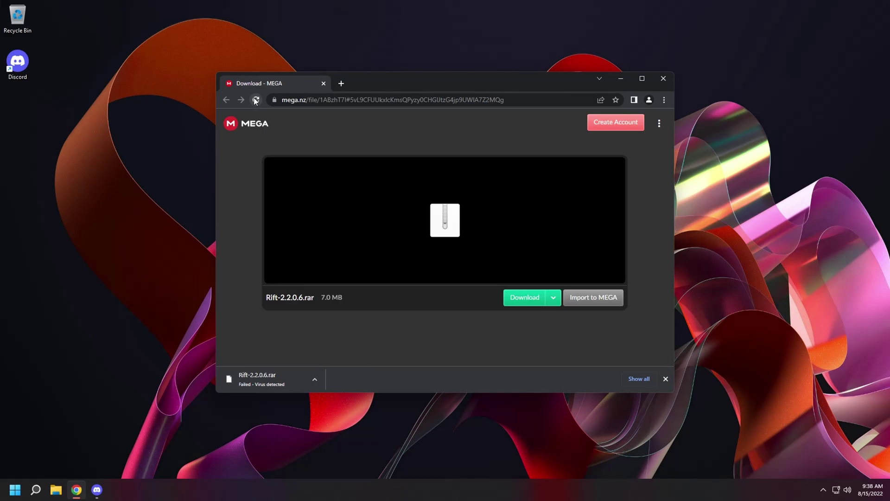
{"action": "left_click", "coordinate": [522, 300]}
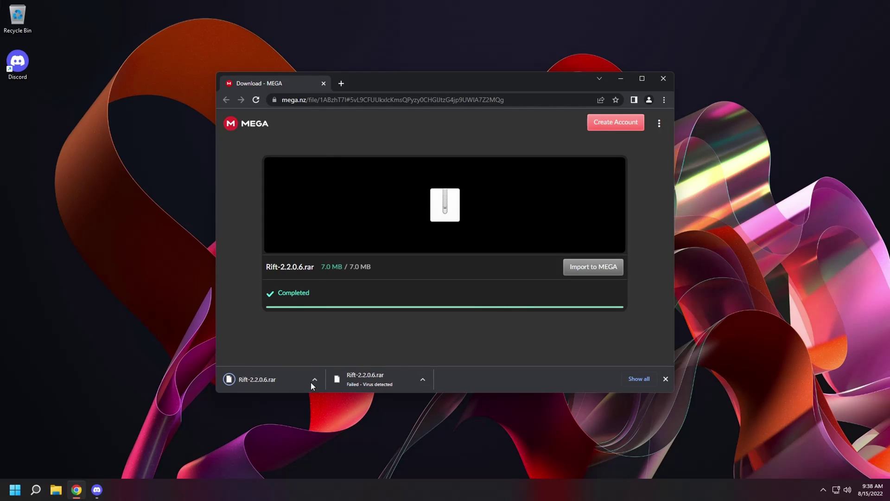
Show the downloaded Rift-2.2.0.6.rar in its folder and extract it with 7-Zip into a Rift-2.2.0.6 folder.
{"action": "left_click", "coordinate": [314, 380]}
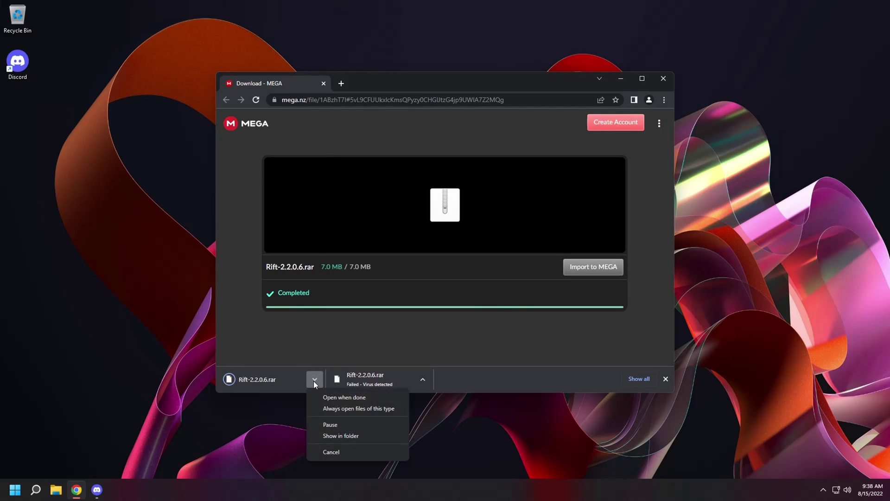
{"action": "left_click", "coordinate": [329, 436]}
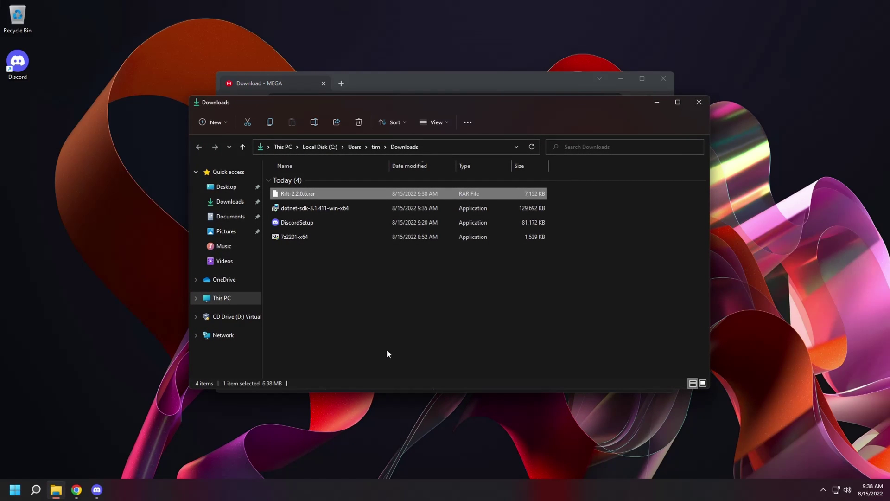
{"action": "right_click", "coordinate": [318, 193]}
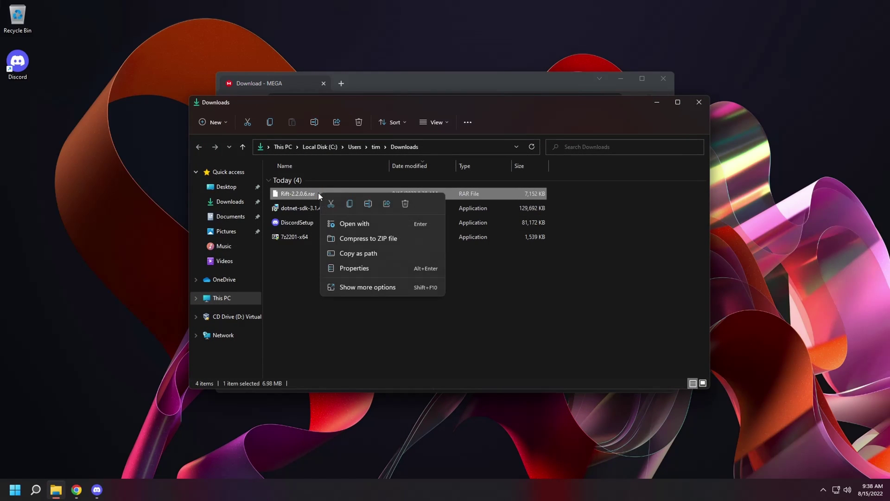
{"action": "left_click", "coordinate": [358, 288]}
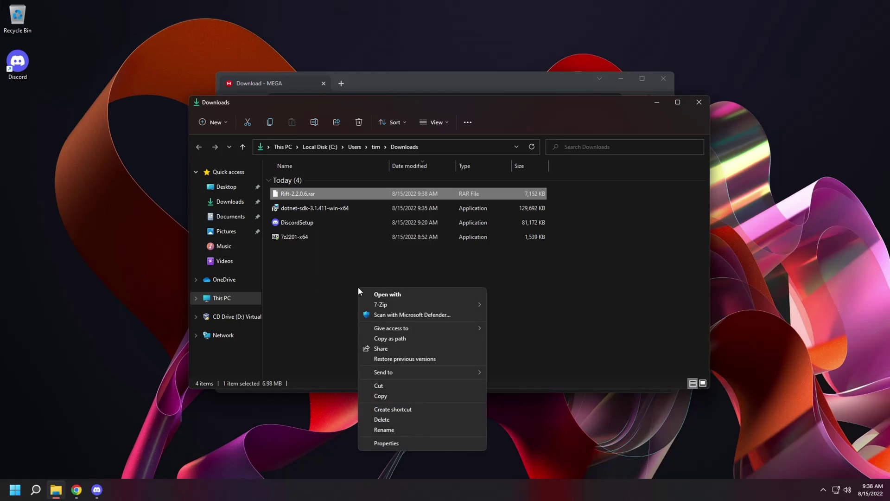
{"action": "mouse_move", "coordinate": [384, 307]}
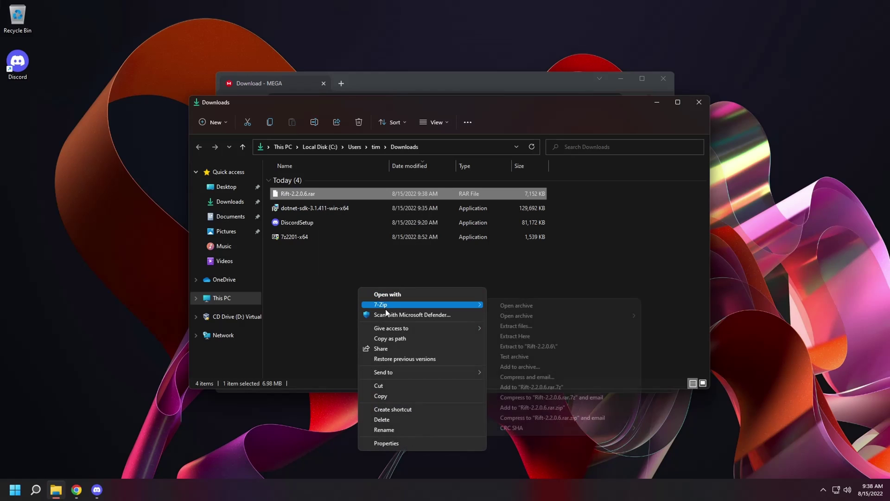
{"action": "left_click", "coordinate": [551, 347]}
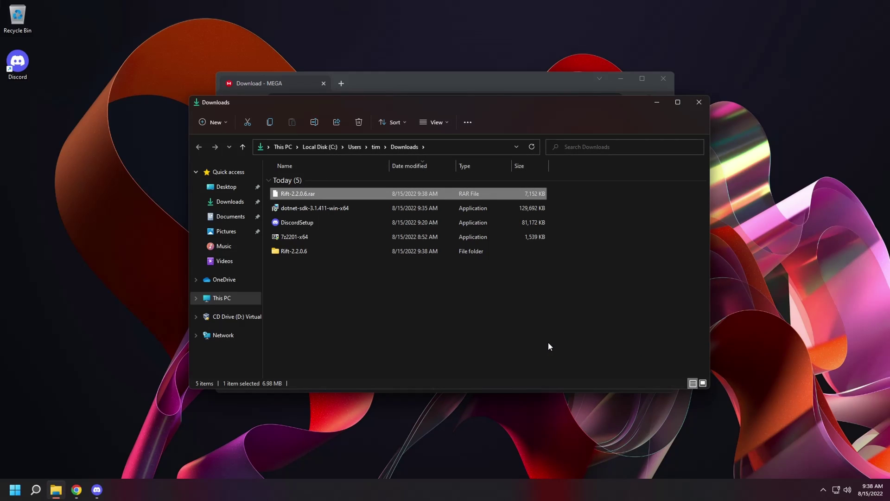
Create a desktop folder named Old Fortnite and move the extracted Rift-2.2.0.6 folder into it.
{"action": "right_click", "coordinate": [95, 159]}
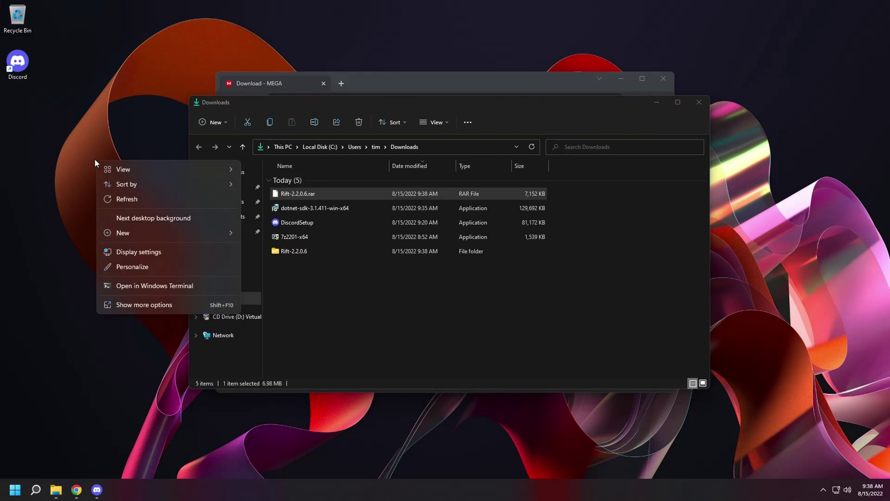
{"action": "left_click", "coordinate": [147, 302]}
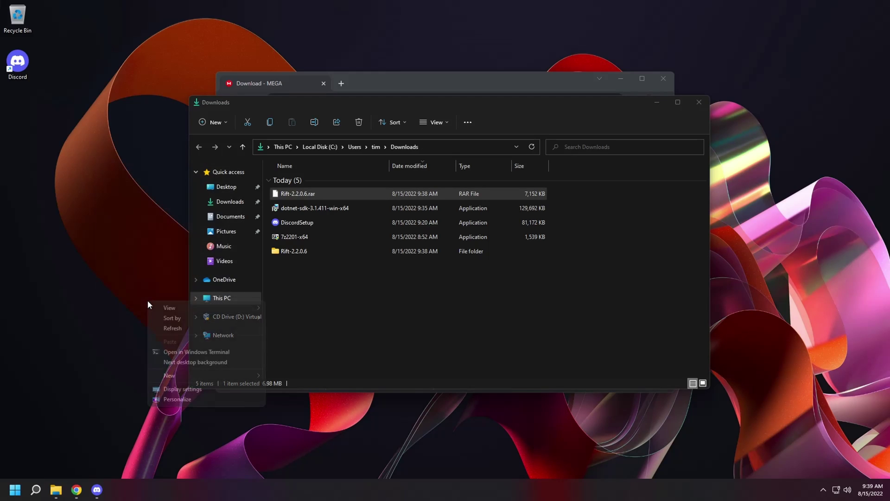
{"action": "mouse_move", "coordinate": [187, 375]}
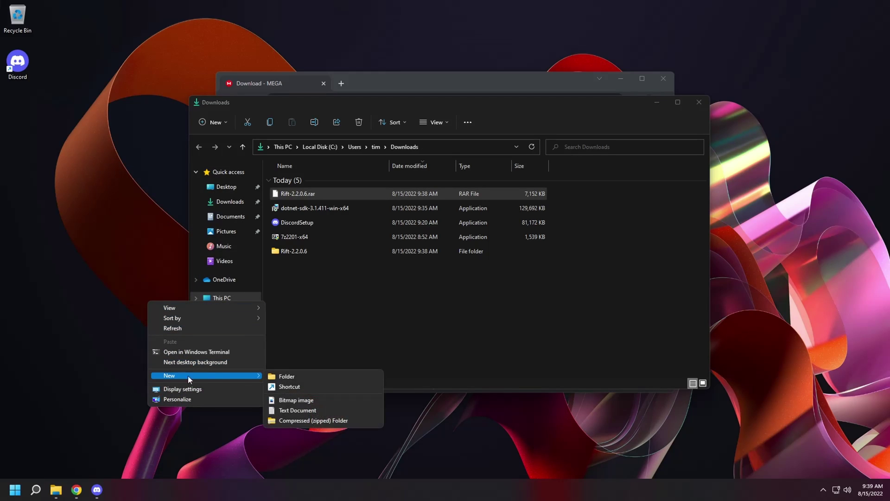
{"action": "left_click", "coordinate": [298, 378]}
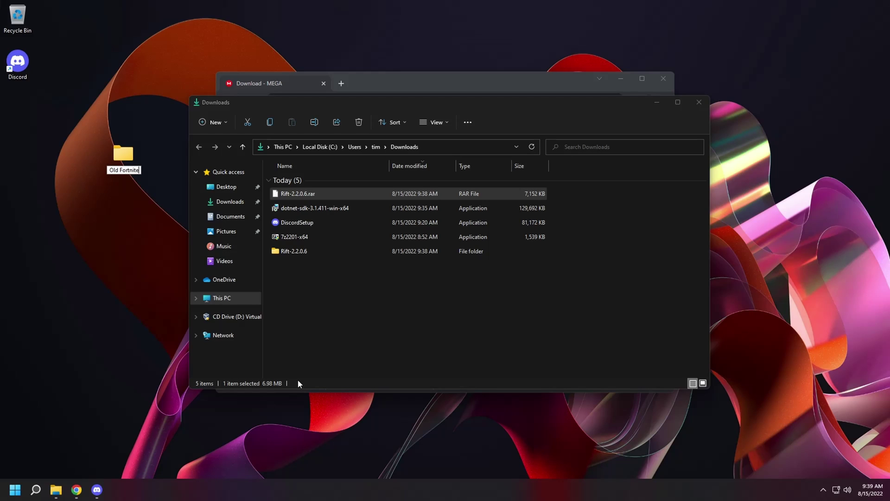
{"action": "type", "text": "Old Fortnite"}
{"action": "key", "text": "Return"}
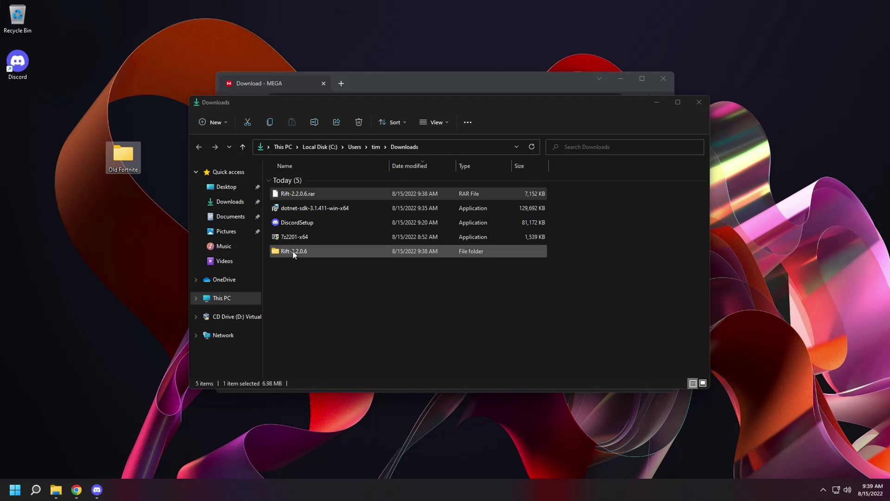
{"action": "left_click_drag", "start_coordinate": [293, 252], "coordinate": [124, 162]}
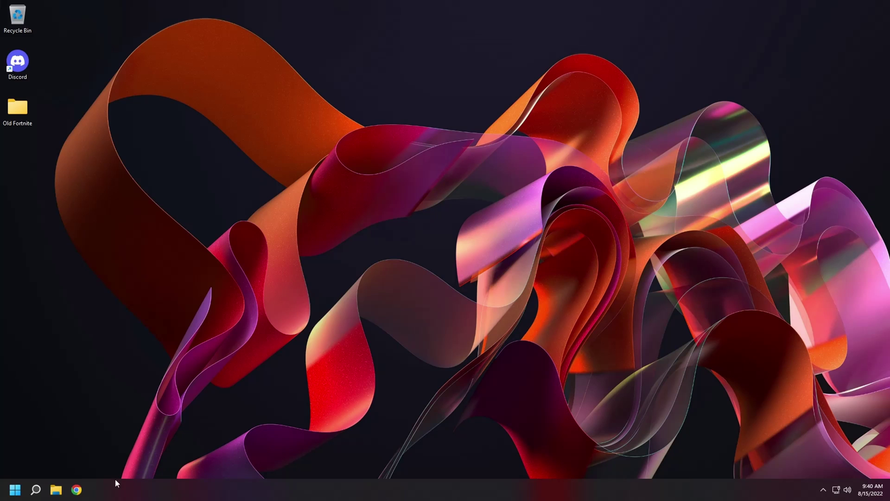
Switch to Chrome, search for "fortnite builds", and open the notsamicc/Fortnite-Builds GitHub repository.
{"action": "key", "text": "super+2"}
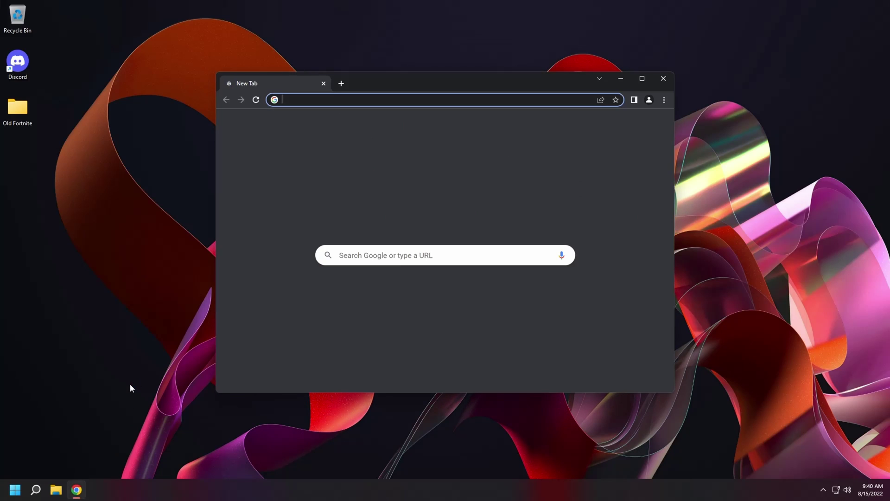
{"action": "type", "text": "fortnite builds"}
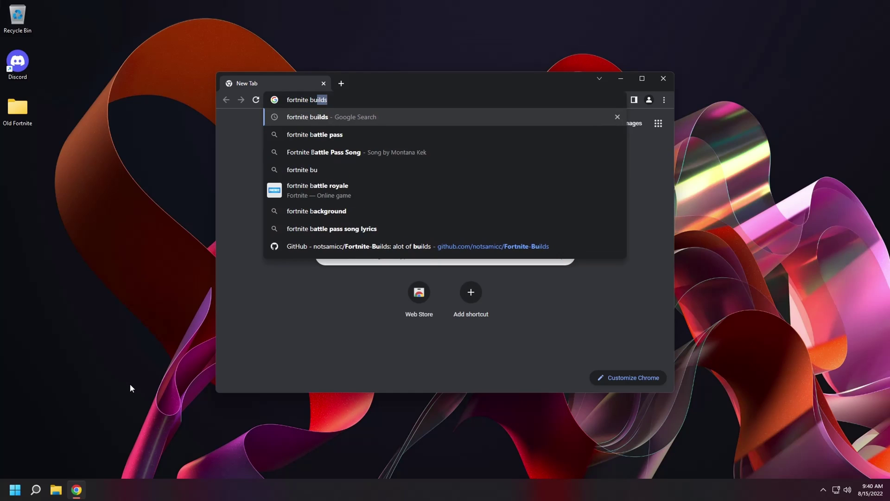
{"action": "key", "text": "Return"}
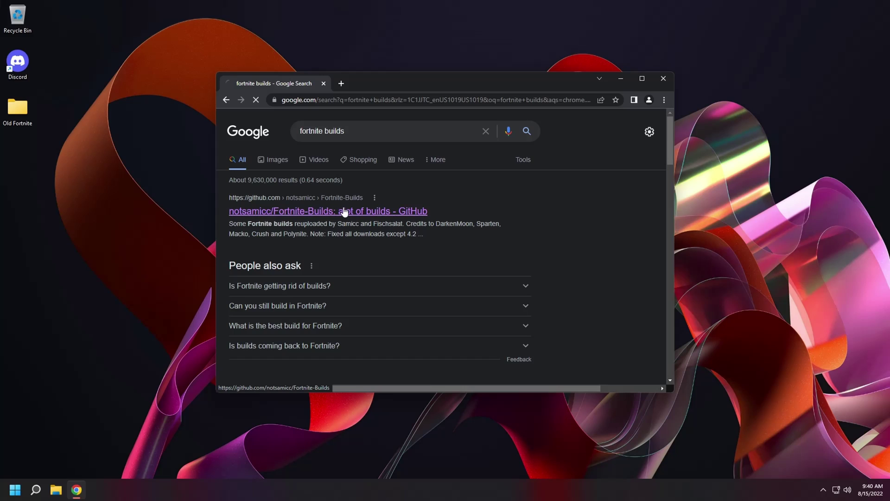
Open the 1.9.1 build's link in the README's Season 0 & 1 list and download Fortnite 1.9.1.rar from Google Drive without a virus scan.
{"action": "scroll", "coordinate": [366, 218], "scroll_direction": "down", "scroll_amount": 2}
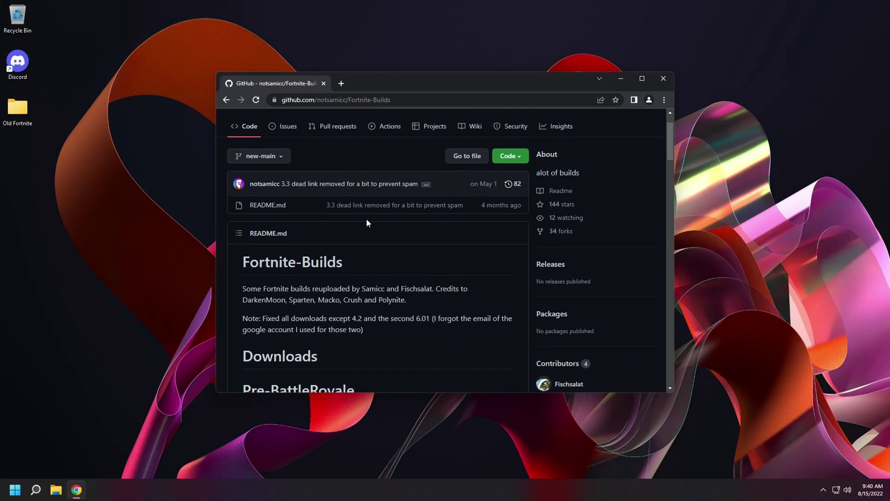
{"action": "scroll", "coordinate": [367, 220], "scroll_direction": "down", "scroll_amount": 6}
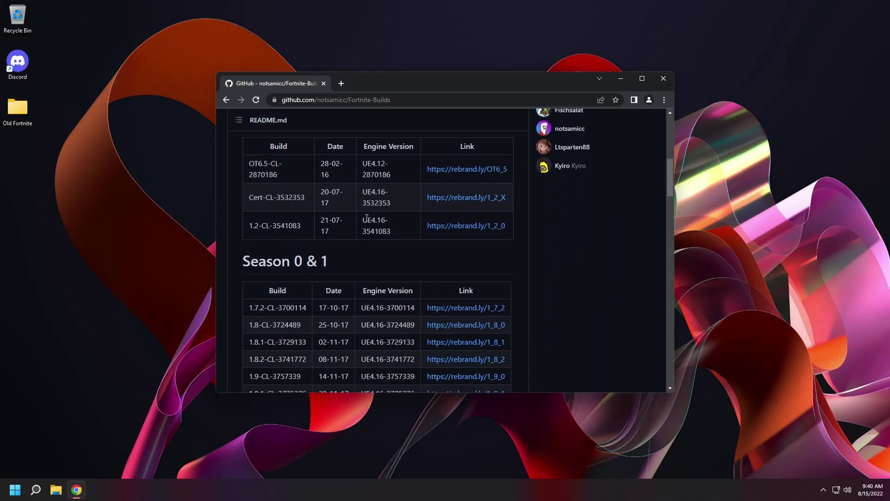
{"action": "scroll", "coordinate": [366, 218], "scroll_direction": "down", "scroll_amount": 6}
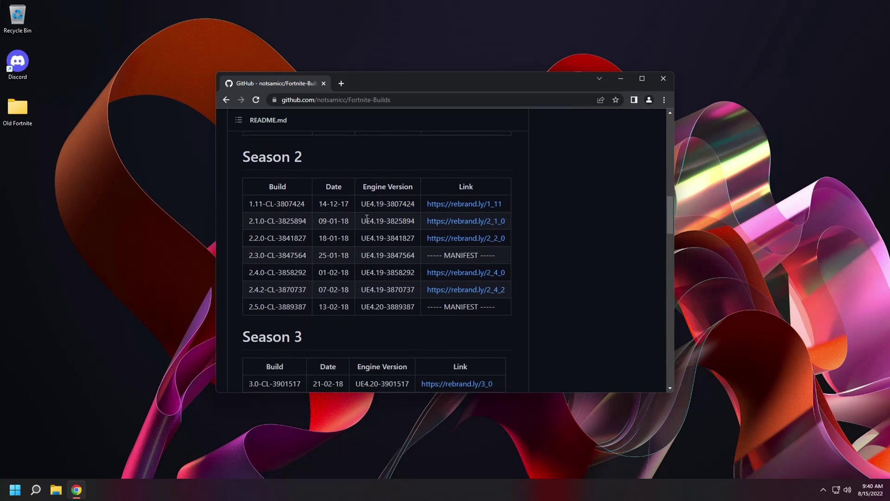
{"action": "scroll", "coordinate": [367, 218], "scroll_direction": "down", "scroll_amount": 8}
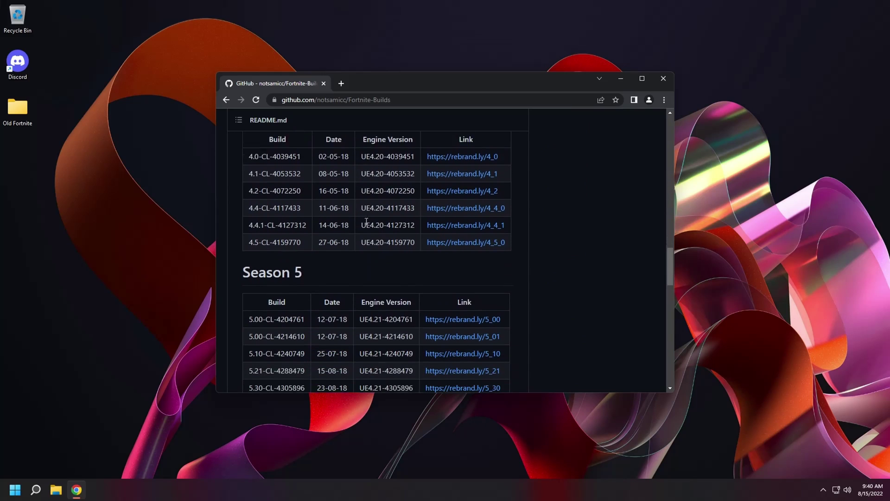
{"action": "scroll", "coordinate": [367, 223], "scroll_direction": "down", "scroll_amount": 2}
{"action": "left_click_drag", "start_coordinate": [671, 281], "coordinate": [668, 194]}
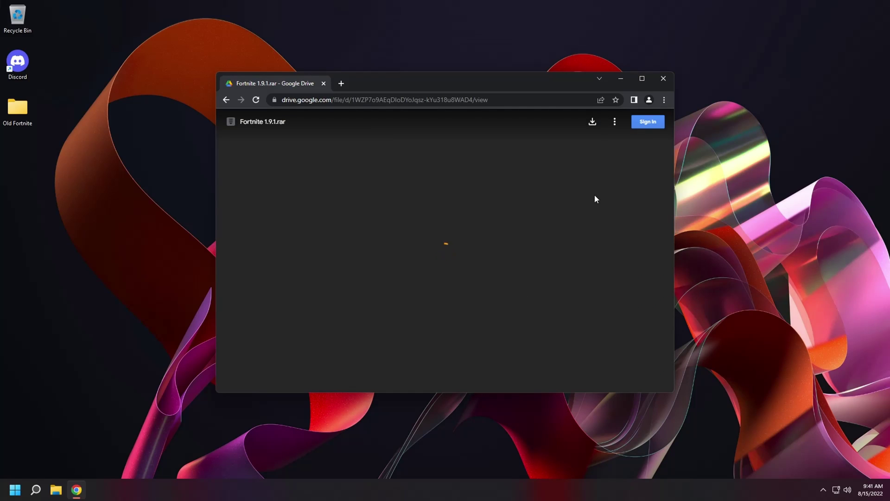
{"action": "left_click", "coordinate": [593, 125]}
{"action": "left_click", "coordinate": [456, 260]}
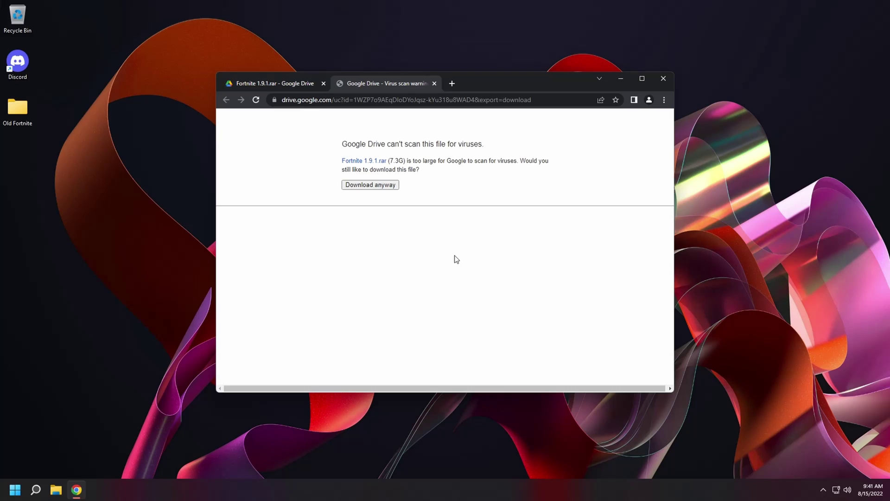
{"action": "left_click", "coordinate": [370, 185]}
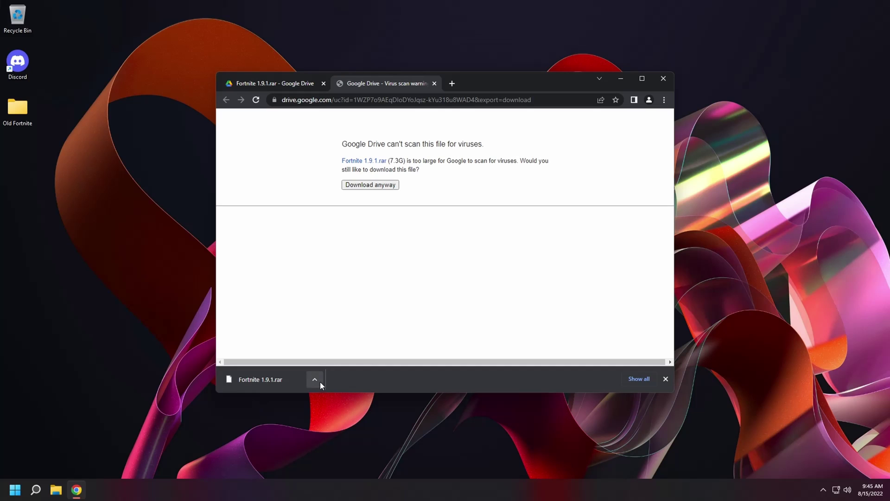
Extract the downloaded Fortnite 1.9.1.rar with 7-Zip into a Fortnite 1.9.1 folder and move that folder into Old Fortnite on the desktop.
{"action": "left_click", "coordinate": [317, 383]}
{"action": "left_click", "coordinate": [335, 424]}
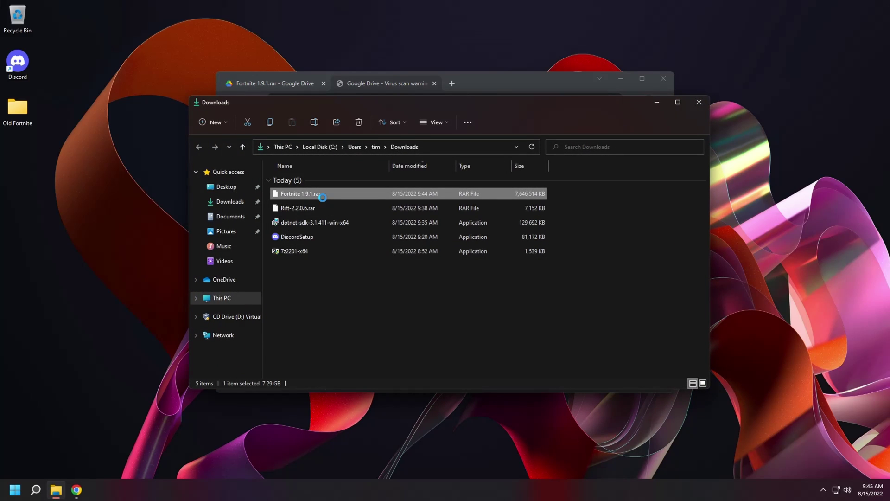
{"action": "right_click", "coordinate": [323, 197]}
{"action": "left_click", "coordinate": [355, 293]}
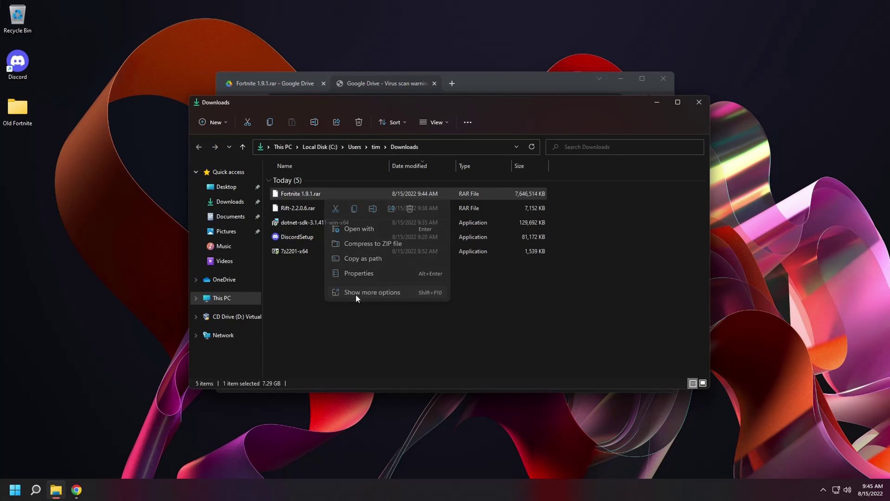
{"action": "mouse_move", "coordinate": [373, 310]}
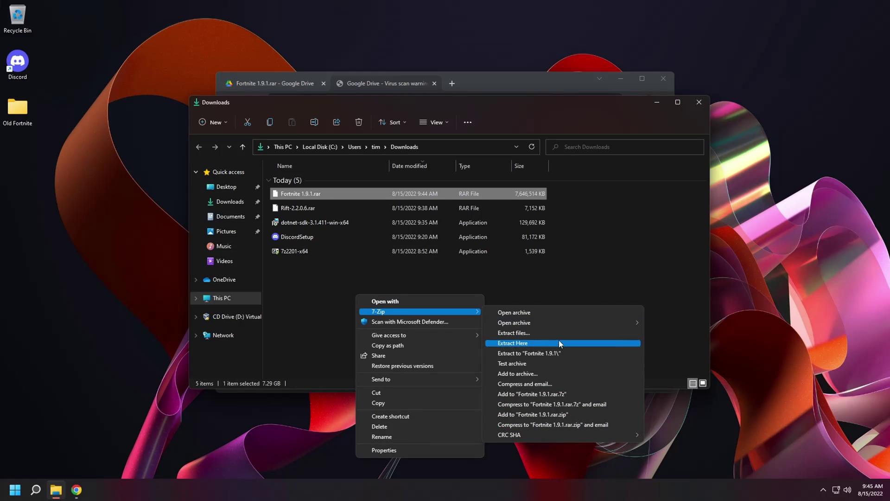
{"action": "left_click", "coordinate": [555, 351]}
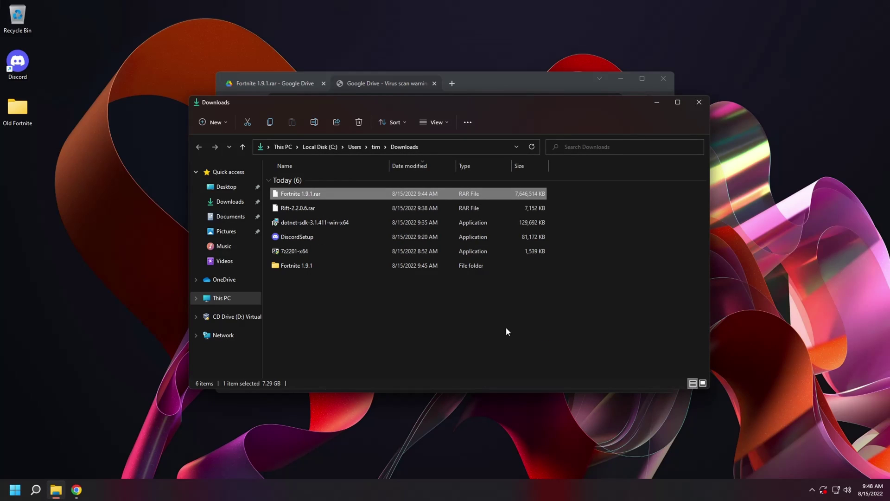
{"action": "left_click_drag", "start_coordinate": [294, 266], "coordinate": [14, 115]}
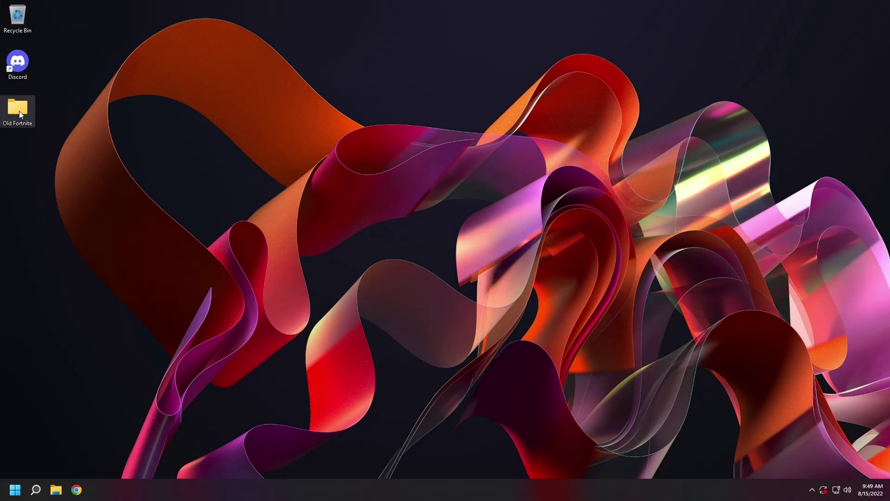
Run Rift from the Rift-2.2.0.6 folder inside Old Fortnite with administrator approval and allow it through the firewall on public networks.
{"action": "double_click", "coordinate": [17, 109]}
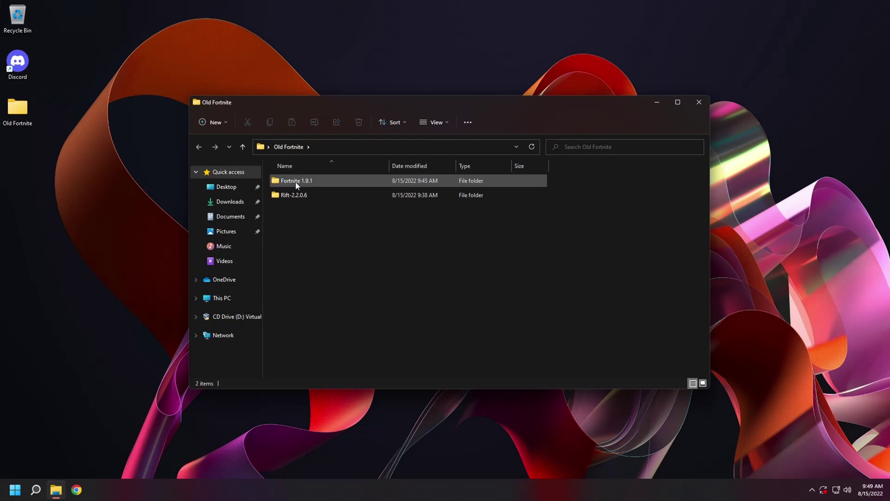
{"action": "double_click", "coordinate": [297, 195]}
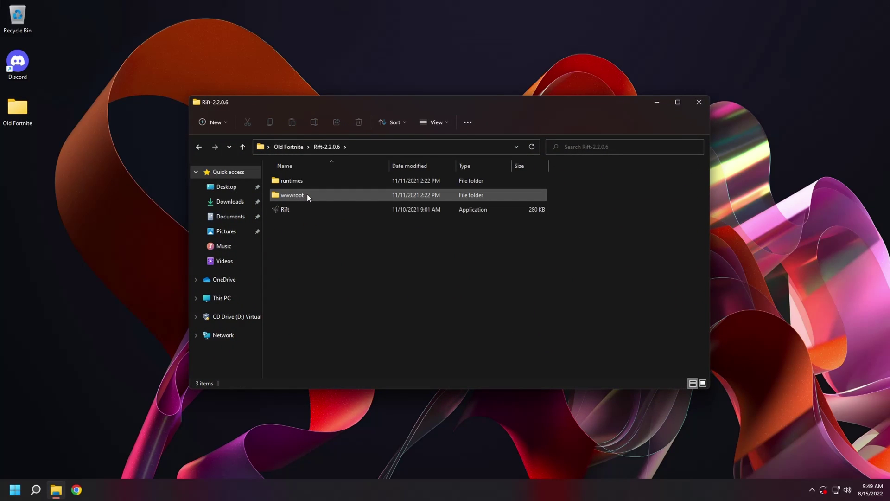
{"action": "double_click", "coordinate": [290, 209]}
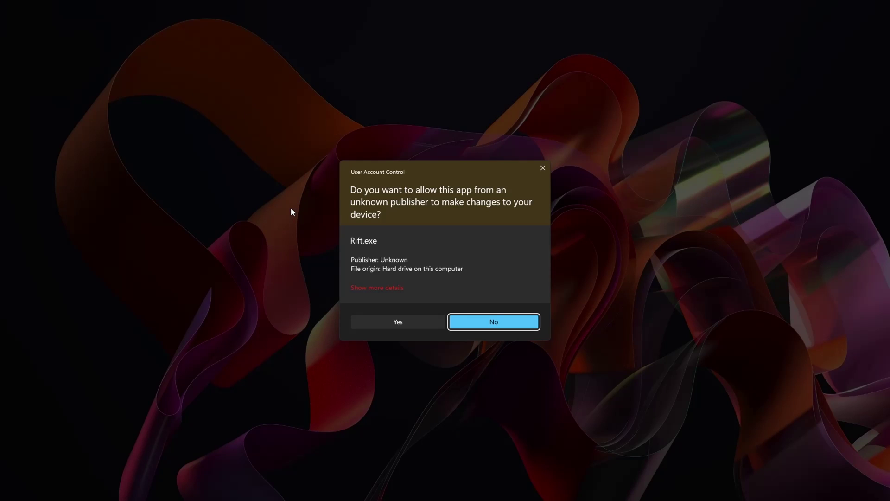
{"action": "left_click", "coordinate": [380, 324]}
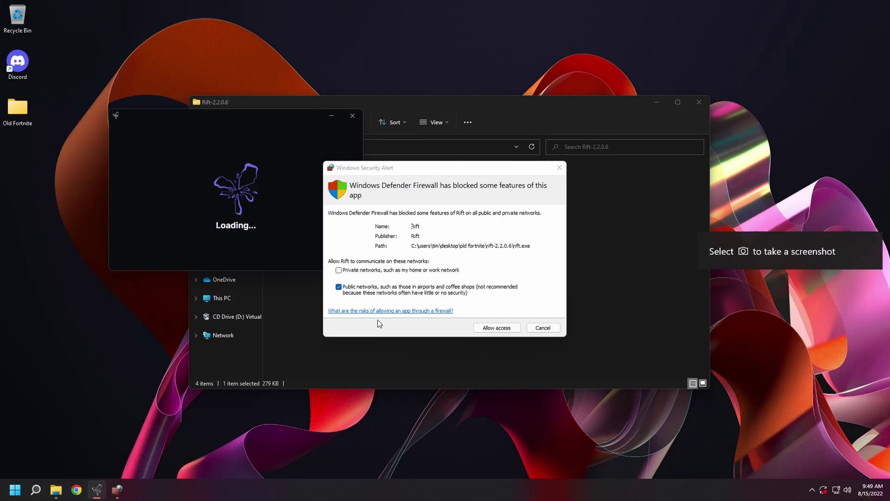
{"action": "left_click", "coordinate": [504, 331]}
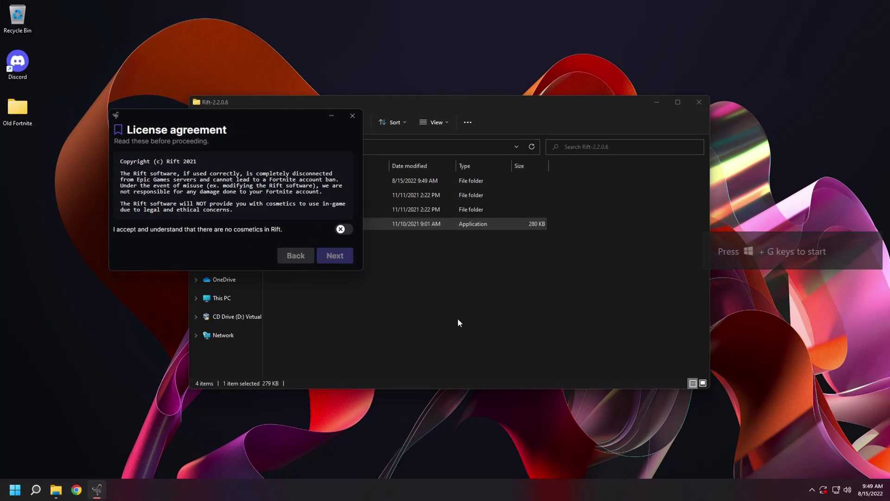
Accept Rift's license agreement and keep the prefilled display name in the setup.
{"action": "left_click", "coordinate": [343, 229]}
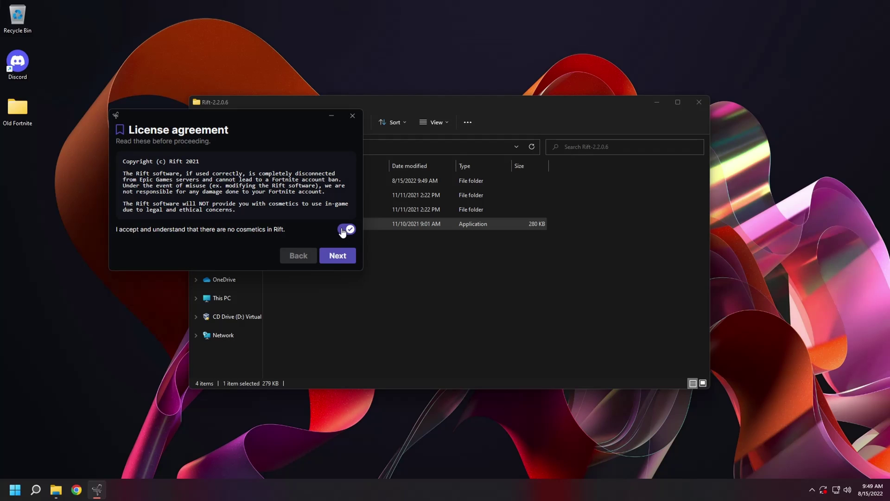
{"action": "left_click", "coordinate": [337, 257]}
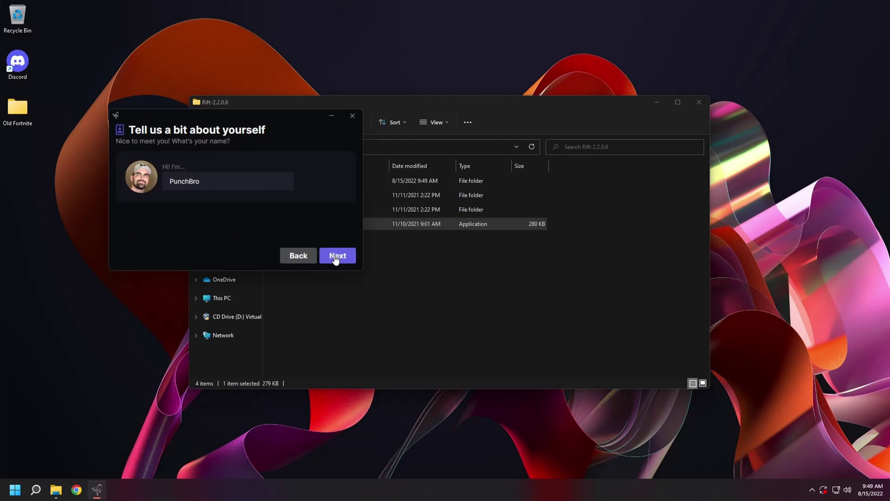
{"action": "left_click", "coordinate": [336, 258]}
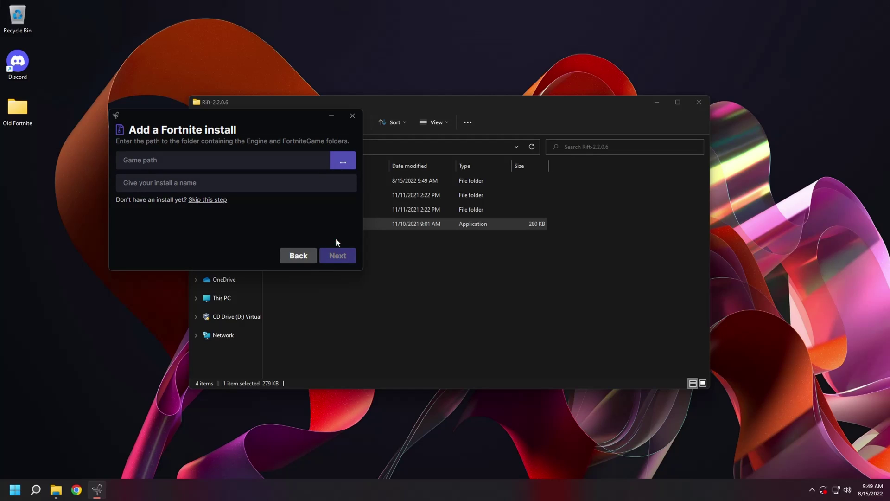
Add the Fortnite install from Desktop\Old Fortnite\Fortnite 1.9.1\Fortnite\Fortnite, named "Fortnite Season 1 - 1.9.1", and continue the Rift setup.
{"action": "left_click", "coordinate": [343, 162]}
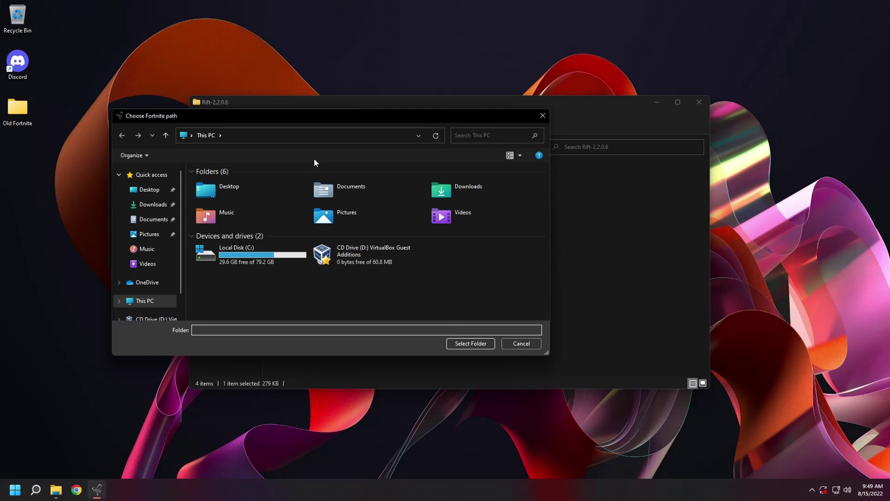
{"action": "left_click", "coordinate": [149, 189]}
{"action": "double_click", "coordinate": [222, 185]}
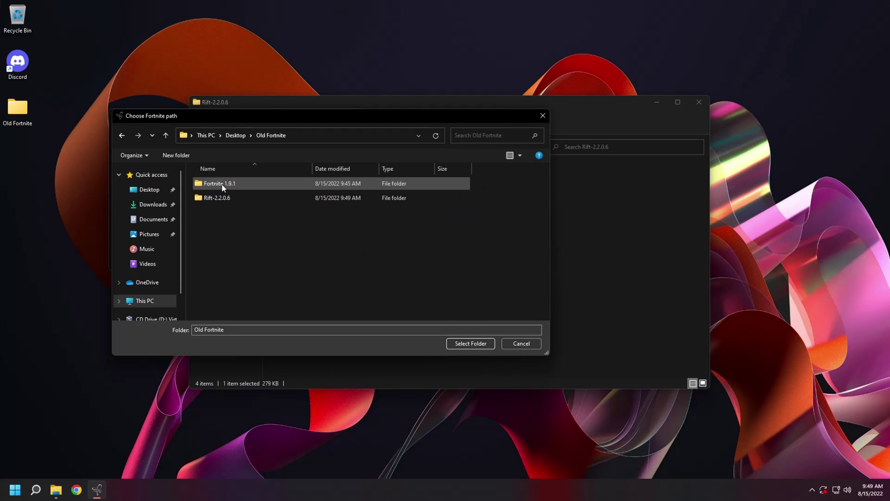
{"action": "double_click", "coordinate": [232, 184]}
{"action": "double_click", "coordinate": [235, 184]}
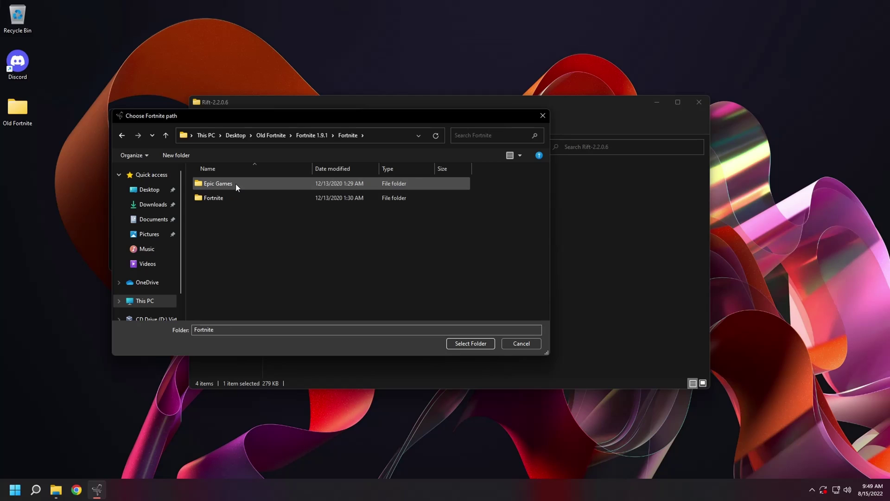
{"action": "double_click", "coordinate": [229, 196]}
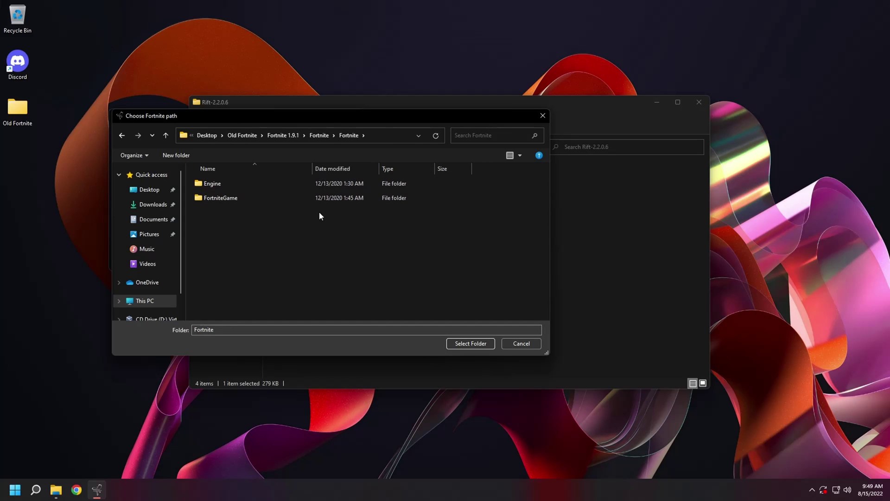
{"action": "left_click", "coordinate": [477, 345]}
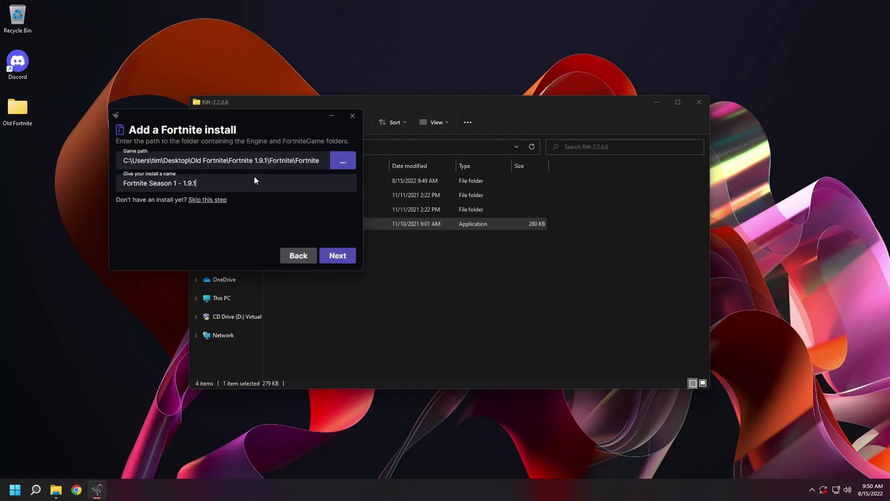
{"action": "left_click", "coordinate": [343, 258]}
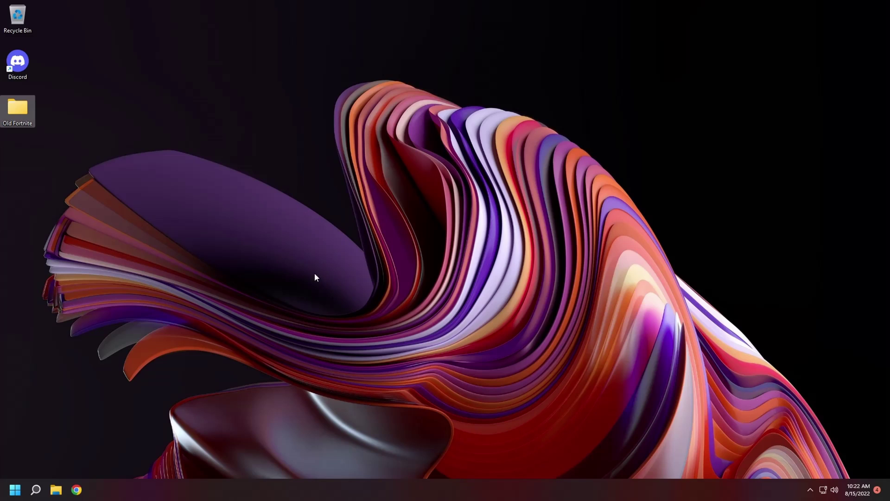
Run Rift from the Rift-2.2.0.6 folder inside Old Fortnite and launch the Fortnite Season 1 - 1.9.1 build.
{"action": "double_click", "coordinate": [9, 111]}
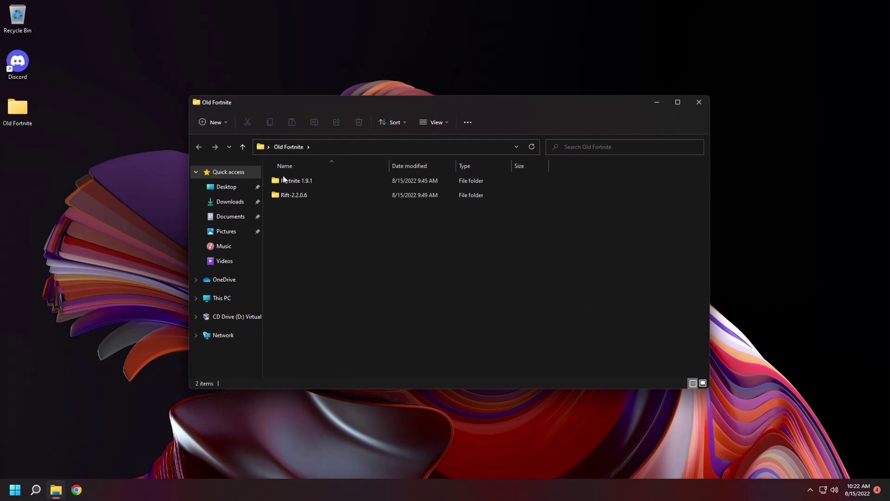
{"action": "double_click", "coordinate": [279, 194]}
{"action": "double_click", "coordinate": [294, 223]}
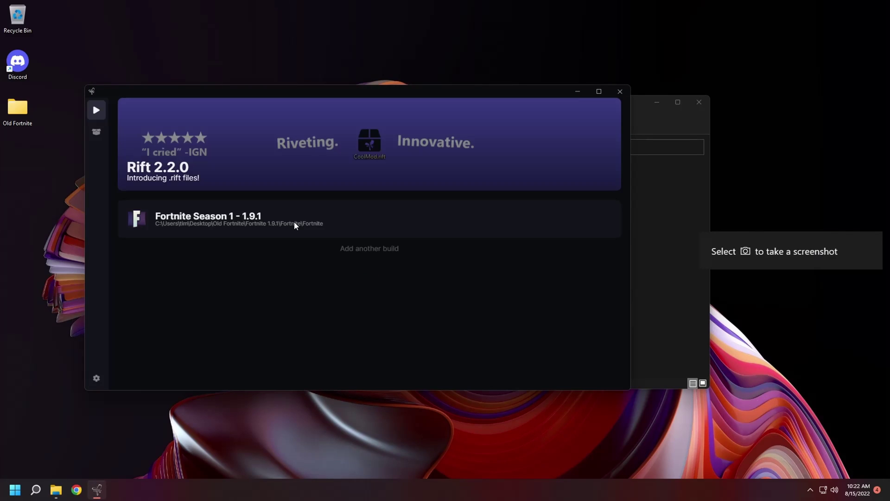
{"action": "left_click", "coordinate": [286, 211]}
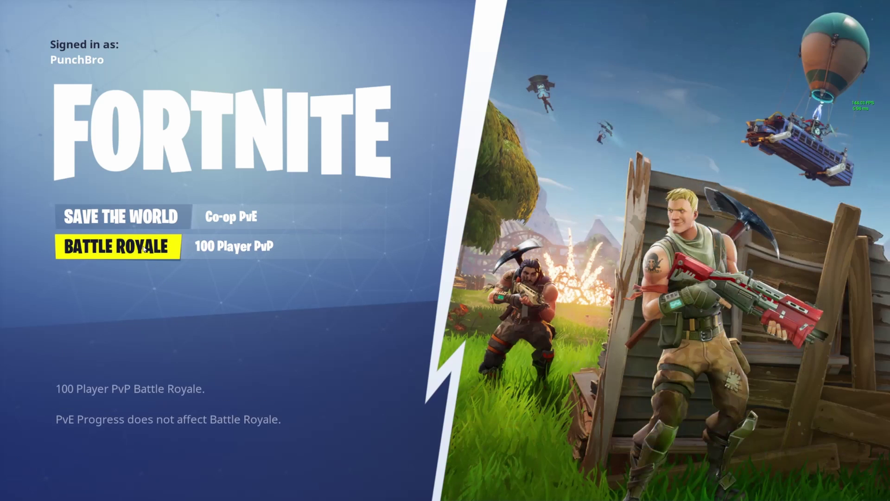
Enter Battle Royale mode, dismiss the Rift news and go in-game.
{"action": "left_click", "coordinate": [144, 250]}
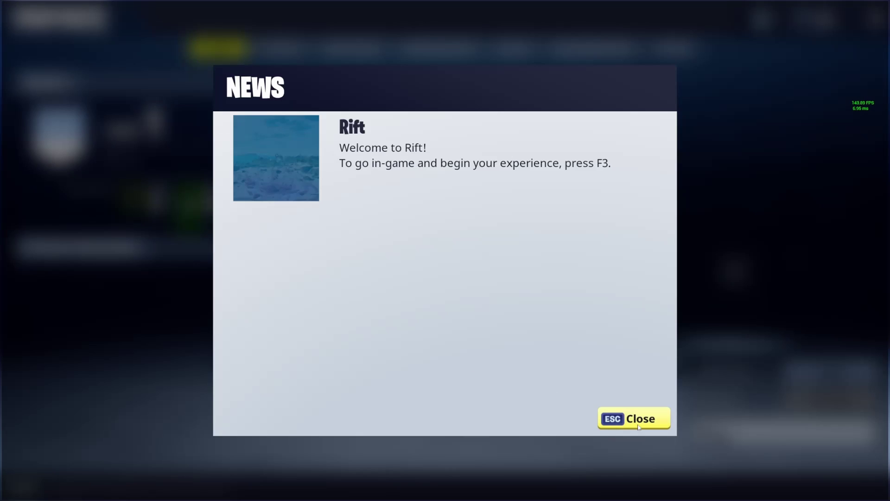
{"action": "left_click", "coordinate": [634, 419]}
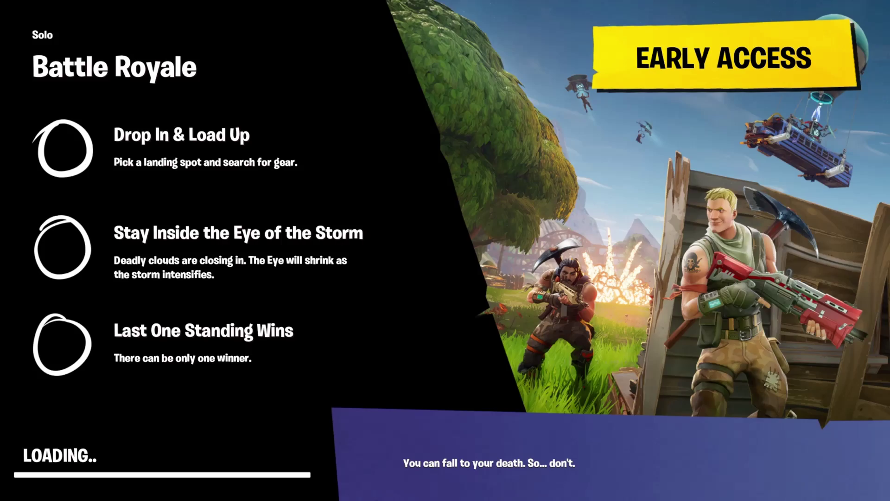
{"action": "key", "text": "w"}
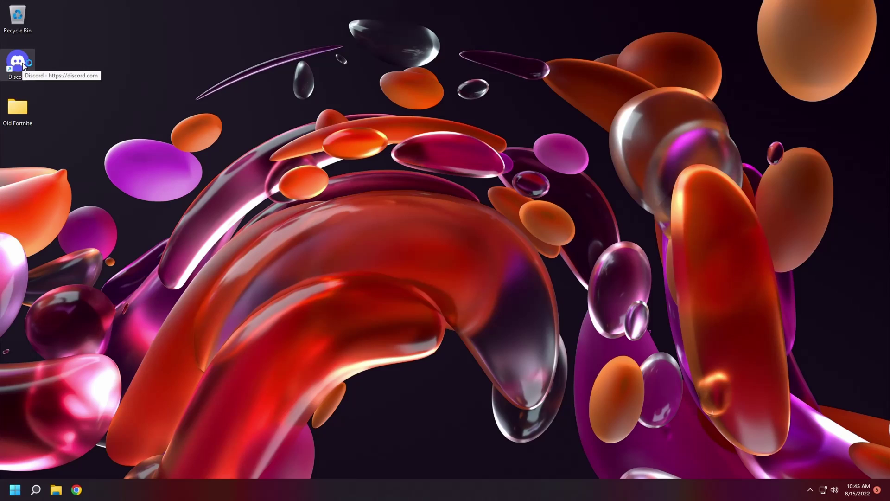
Switch to Discord and read the console, event, vehicle and item commands in the Rift server's commands channel.
{"action": "double_click", "coordinate": [18, 61]}
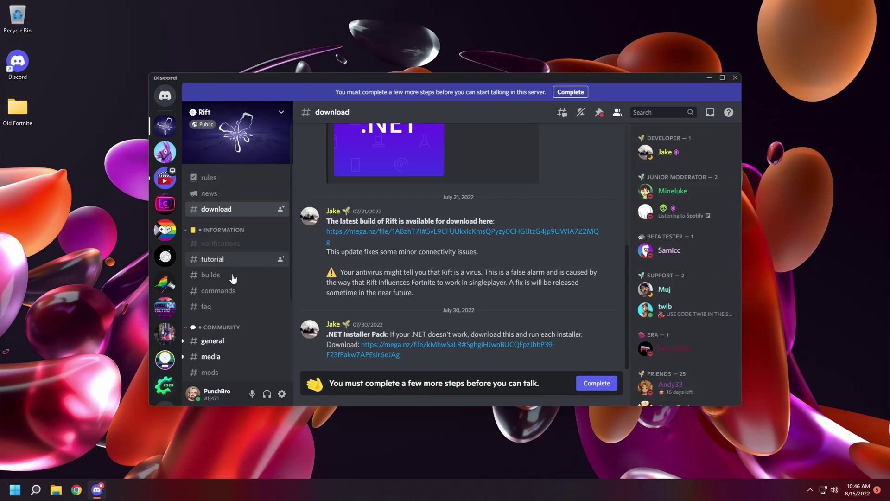
{"action": "left_click", "coordinate": [232, 291]}
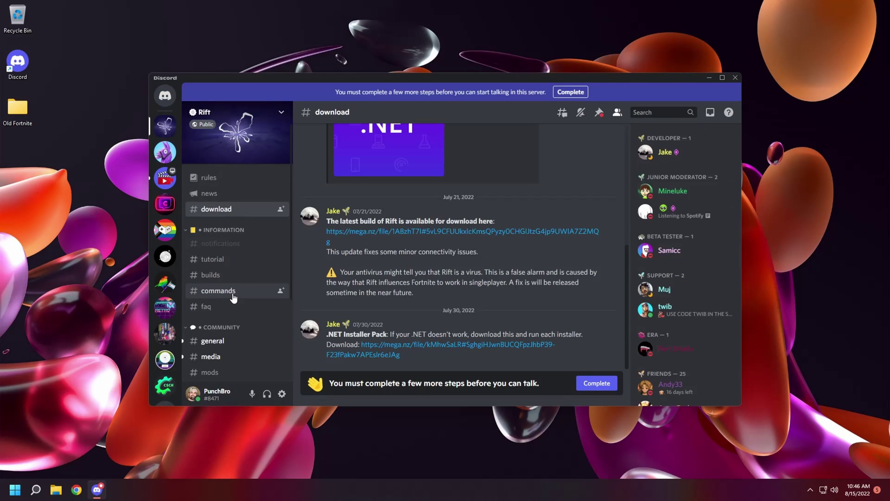
{"action": "scroll", "coordinate": [391, 301], "scroll_direction": "up", "scroll_amount": 3}
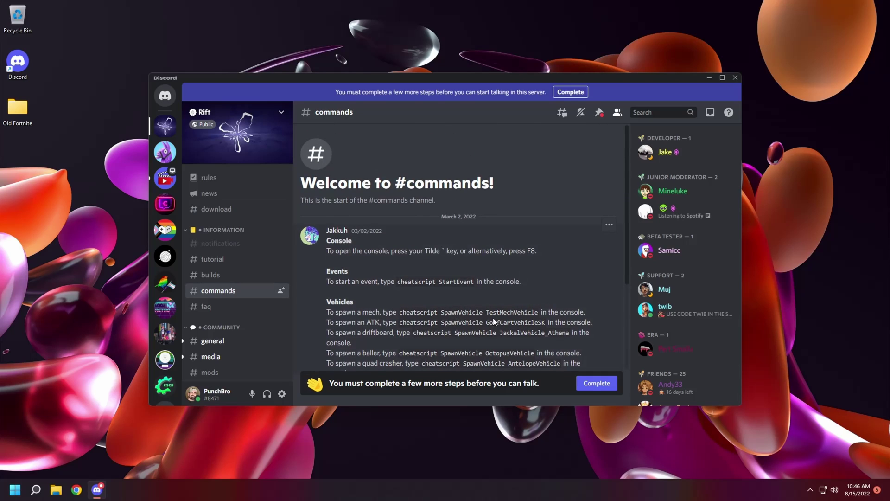
{"action": "left_click_drag", "start_coordinate": [537, 250], "coordinate": [345, 251]}
{"action": "left_click_drag", "start_coordinate": [522, 281], "coordinate": [315, 283]}
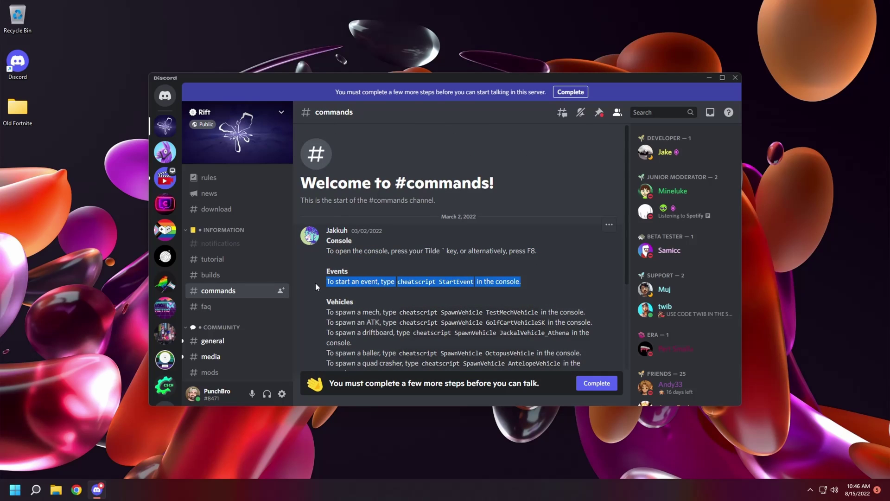
{"action": "scroll", "coordinate": [318, 284], "scroll_direction": "down", "scroll_amount": 1}
{"action": "scroll", "coordinate": [318, 285], "scroll_direction": "down", "scroll_amount": 2}
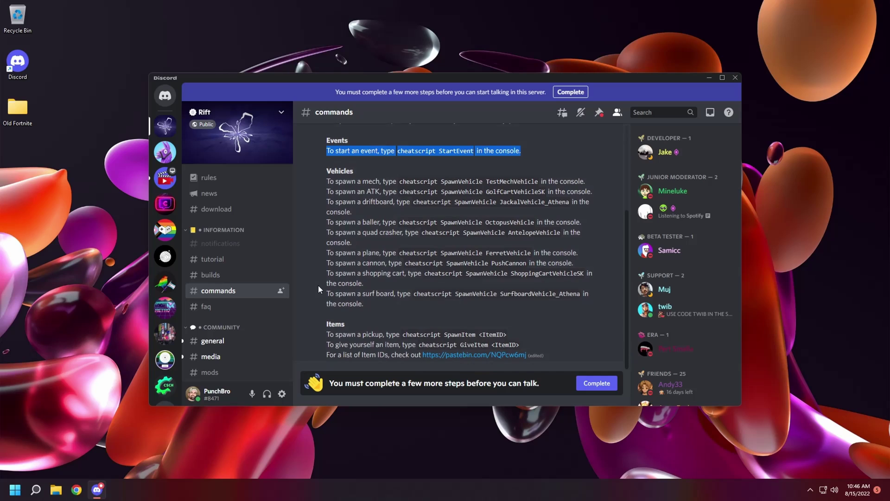
{"action": "left_click", "coordinate": [417, 303]}
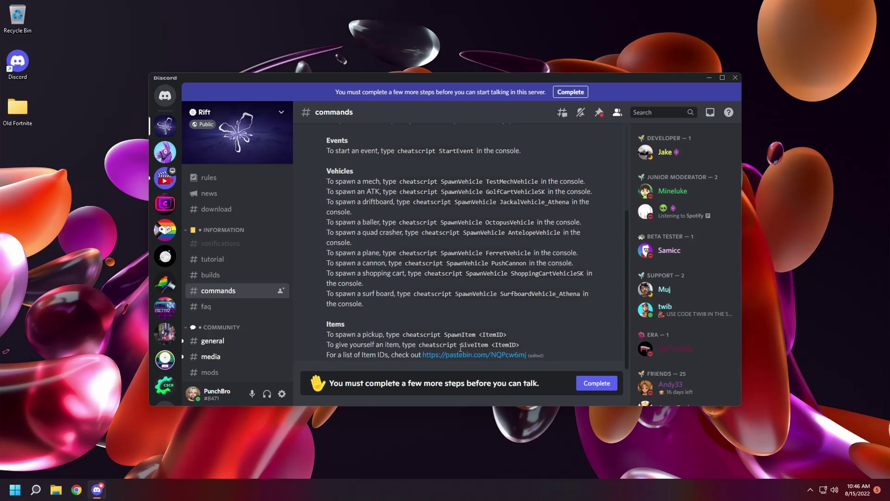
{"action": "left_click_drag", "start_coordinate": [402, 355], "coordinate": [524, 359]}
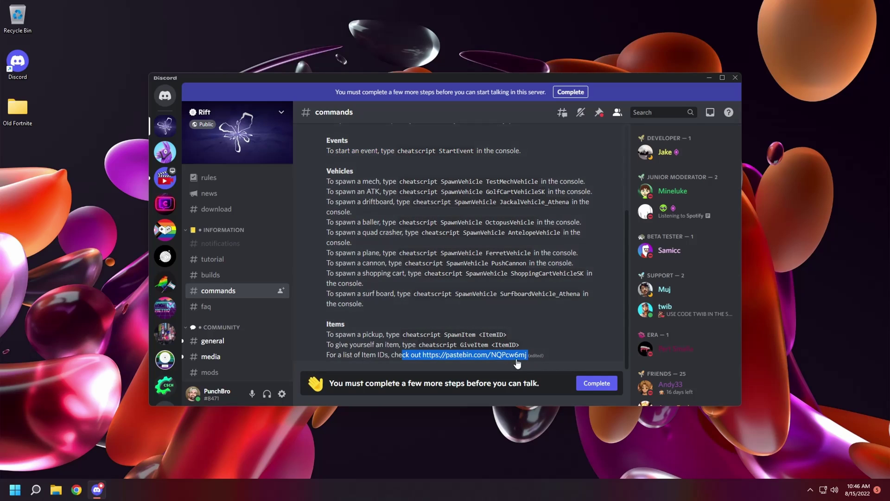
Open the Pastebin item ID list linked in the commands channel and look through its Rift commands and notes.
{"action": "left_click", "coordinate": [499, 358]}
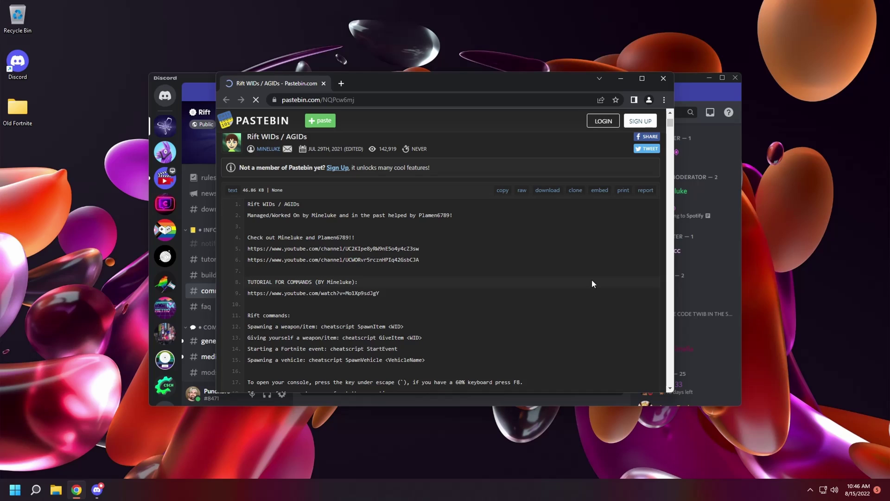
{"action": "scroll", "coordinate": [590, 282], "scroll_direction": "down", "scroll_amount": 1}
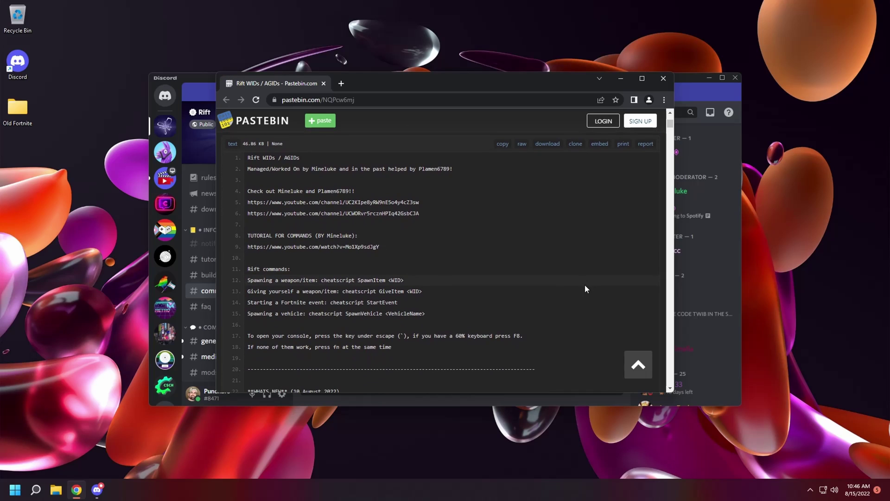
{"action": "scroll", "coordinate": [585, 289], "scroll_direction": "down", "scroll_amount": 2}
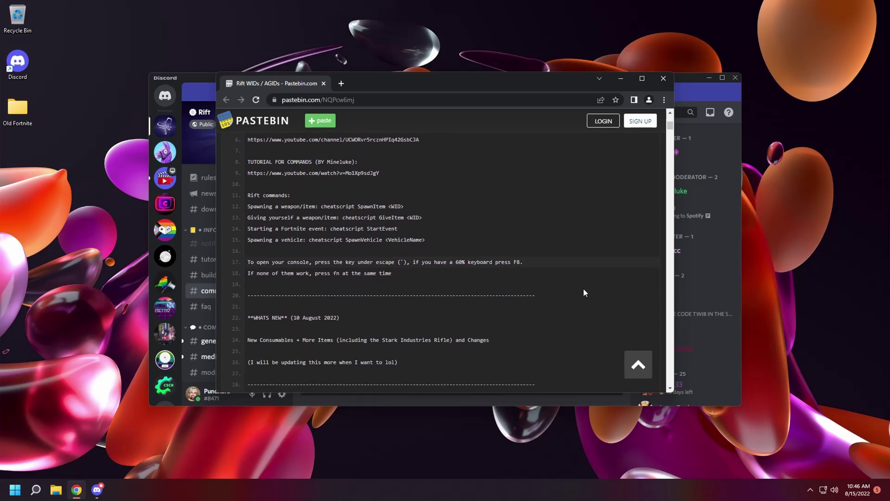
{"action": "scroll", "coordinate": [584, 289], "scroll_direction": "down", "scroll_amount": 3}
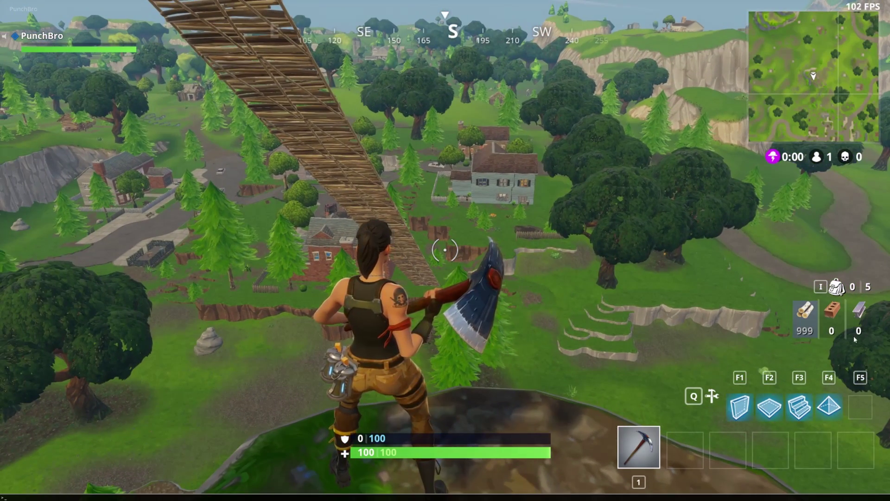
In Fortnite, run "cheatscript SpawnItem WID_Assault_AutoHigh_Athena_SR_Ore_T03" in the console, pick up the spawned assault rifle and fire it.
{"action": "type", "text": "cheatscript SpawnItem WID_Assault_AutoHigh_Athena_SR_Ore_T03"}
{"action": "key", "text": "Return"}
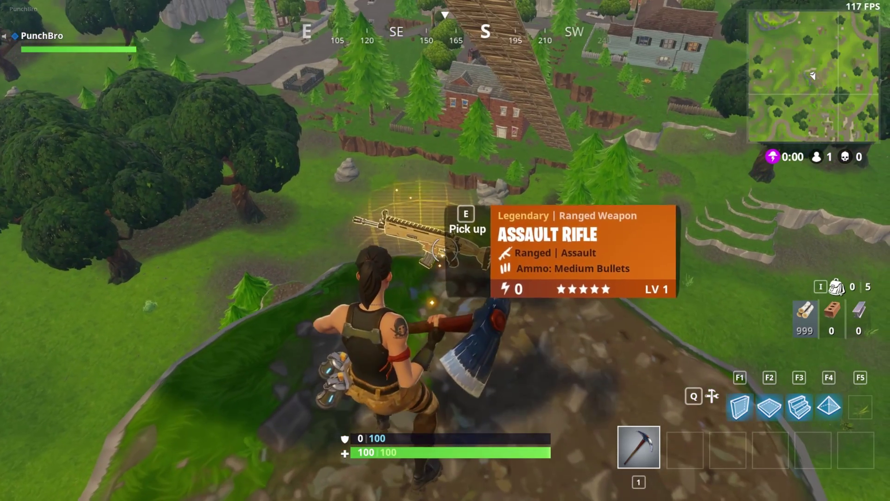
{"action": "key", "text": "e"}
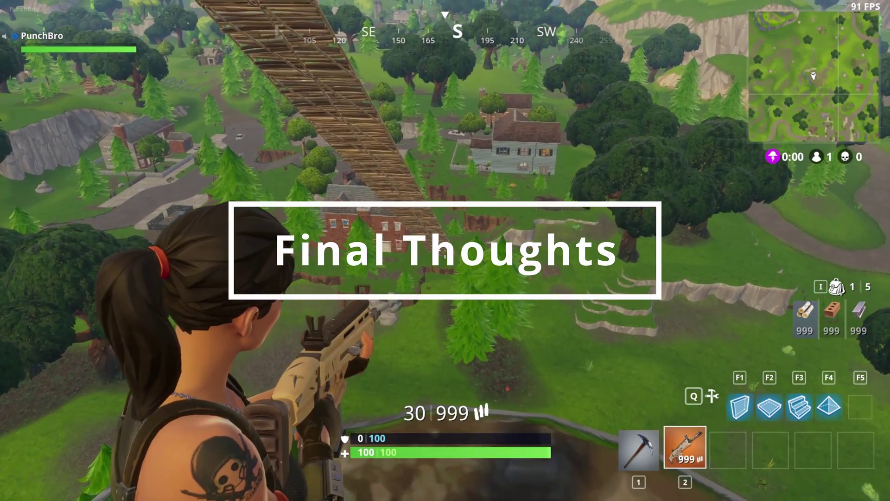
{"action": "left_click", "coordinate": [446, 251]}
{"action": "left_click_drag", "start_coordinate": [445, 250], "coordinate": [445, 250]}
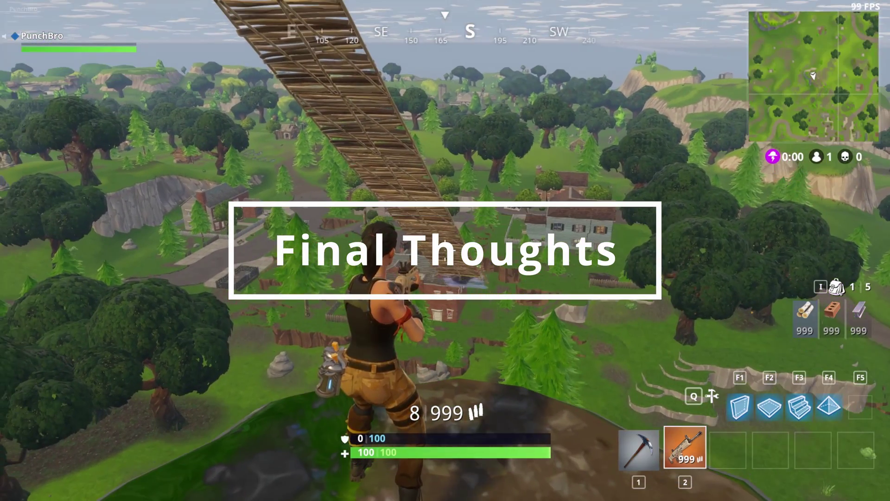